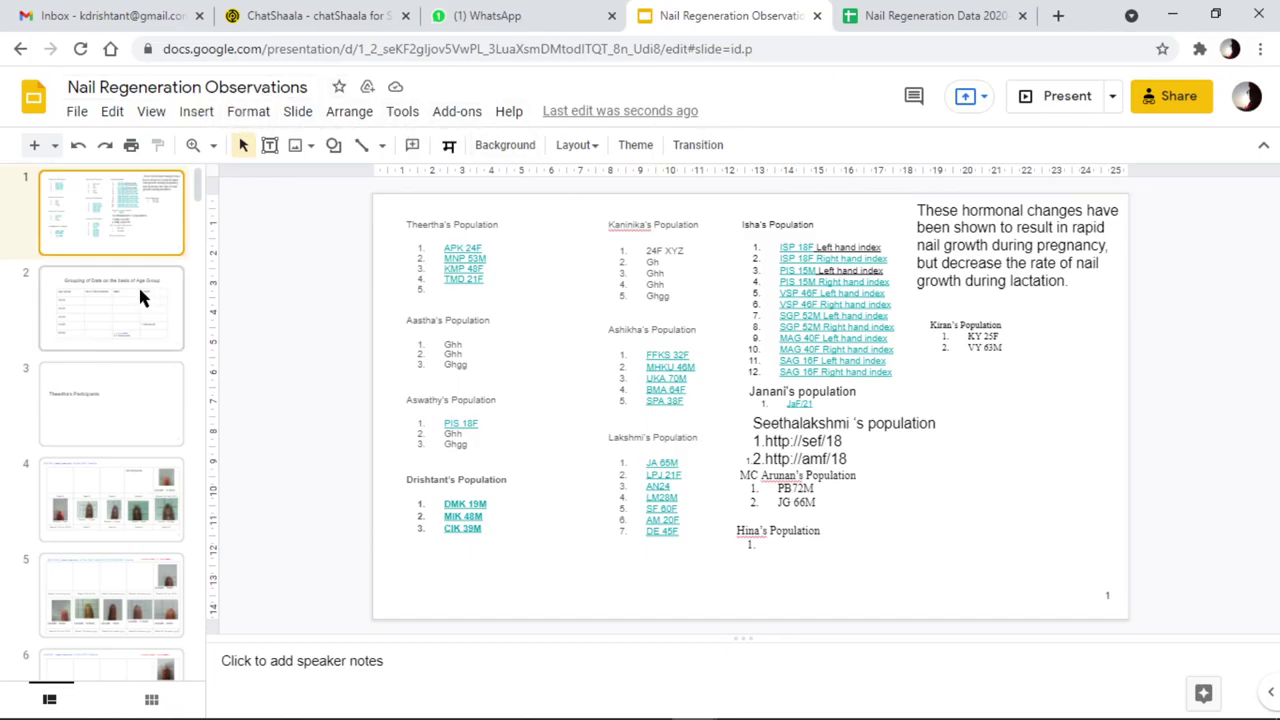
Go to slide 68 and move the tilted finger photo upright over the Week-1 cell
{"action": "scroll", "coordinate": [147, 324], "scroll_direction": "down", "scroll_amount": 5}
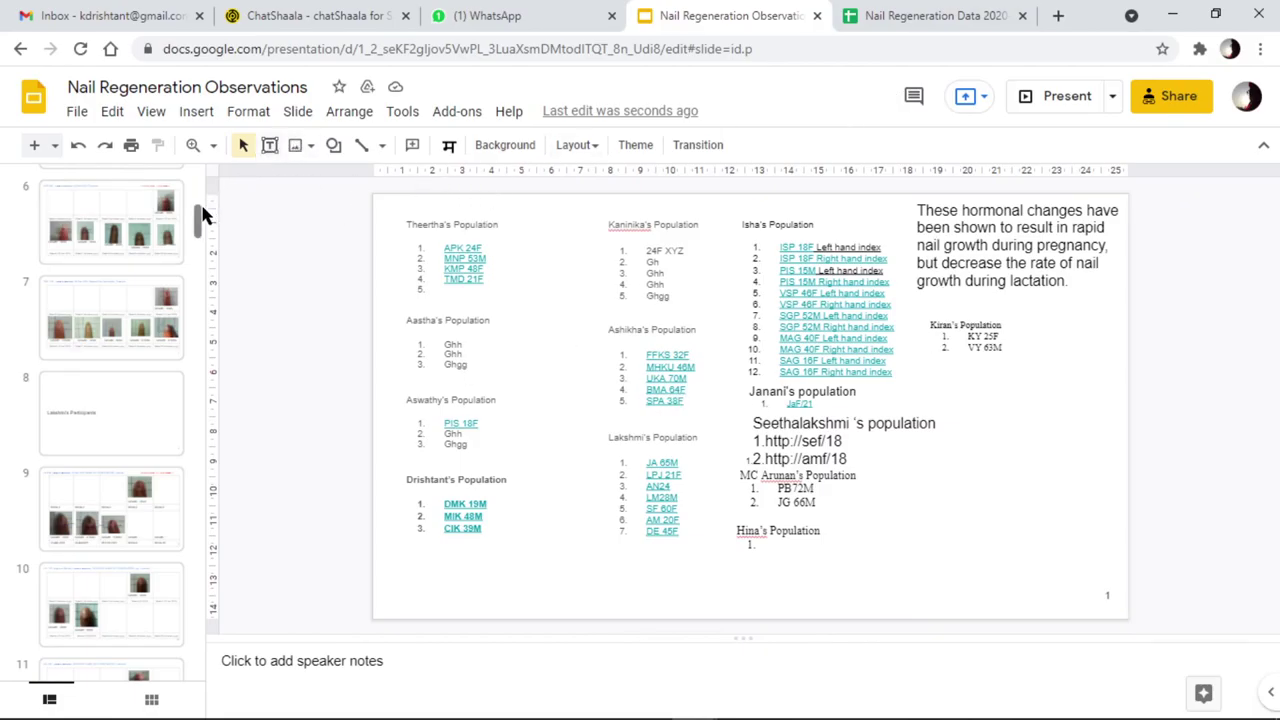
{"action": "left_click_drag", "start_coordinate": [198, 222], "coordinate": [183, 663]}
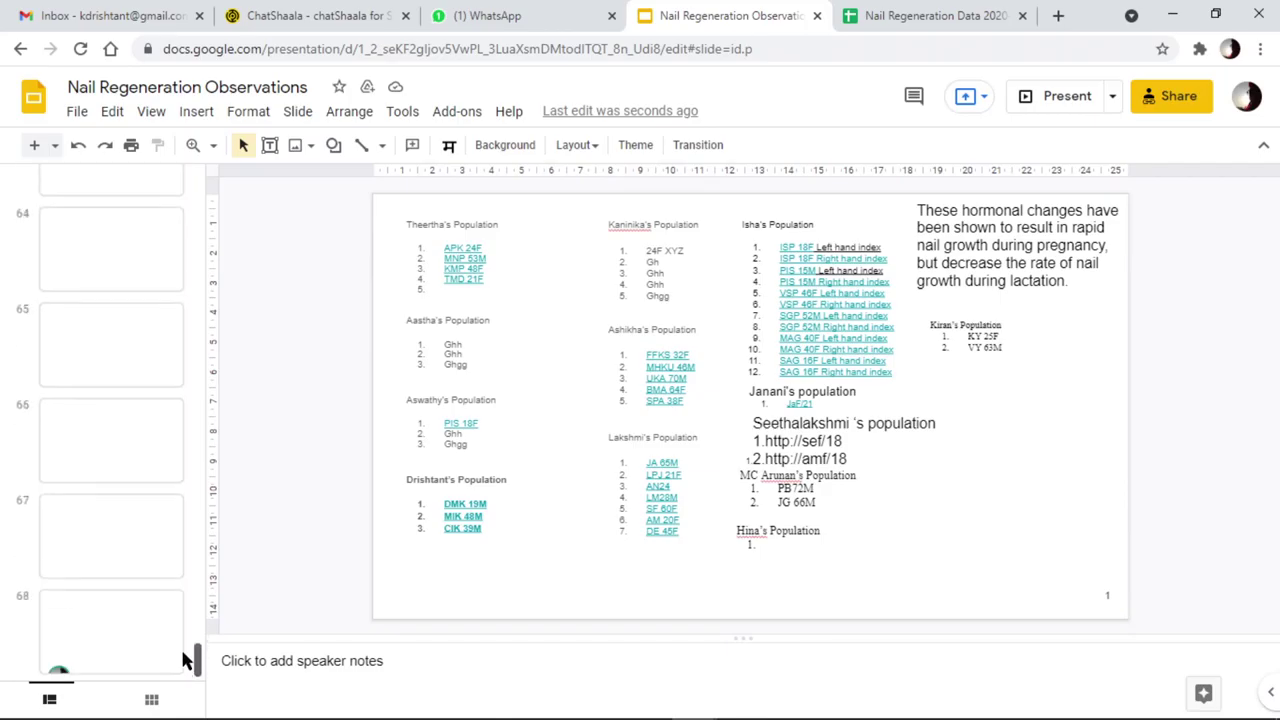
{"action": "left_click", "coordinate": [146, 643]}
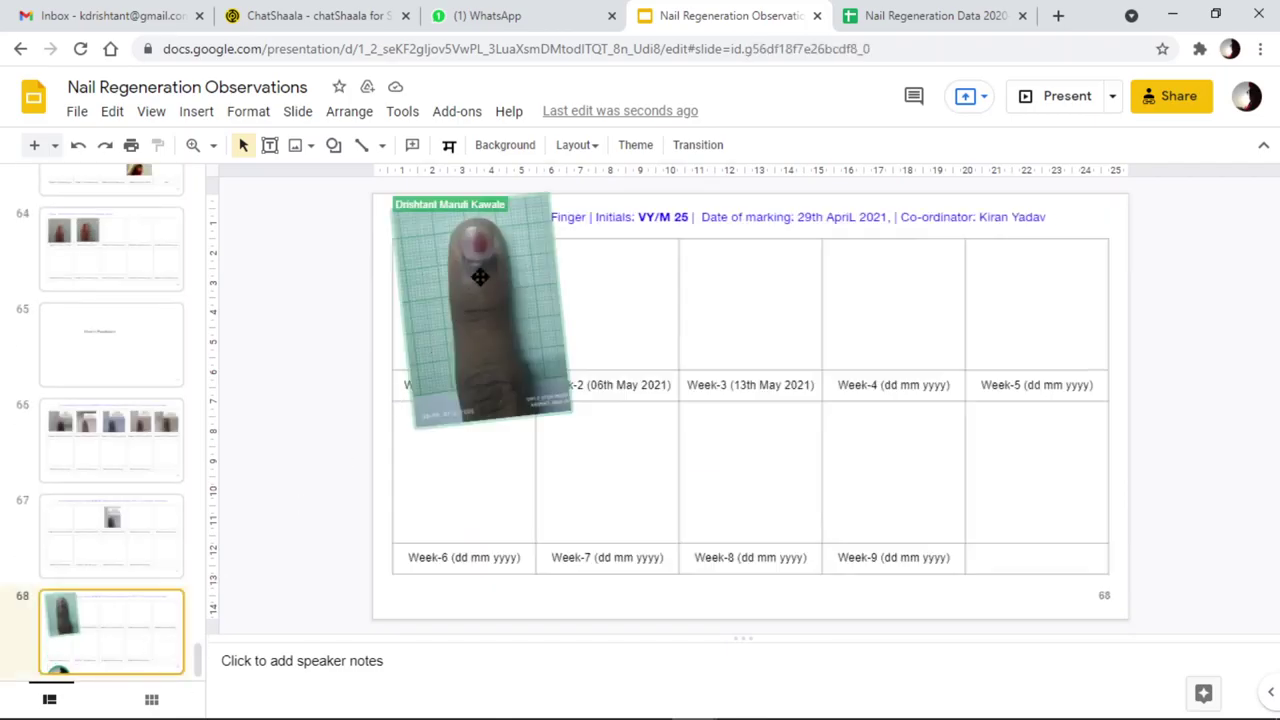
{"action": "left_click", "coordinate": [523, 297]}
{"action": "left_click_drag", "start_coordinate": [523, 297], "coordinate": [580, 391]}
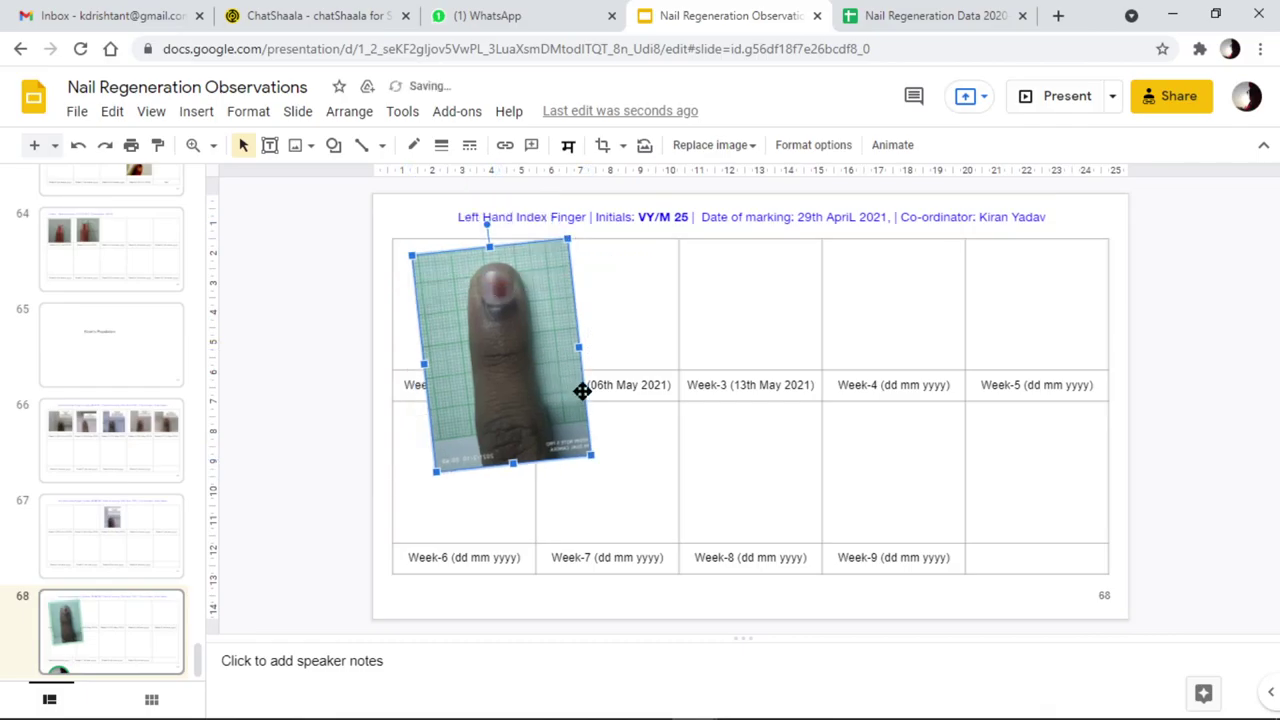
{"action": "left_click_drag", "start_coordinate": [487, 226], "coordinate": [503, 217]}
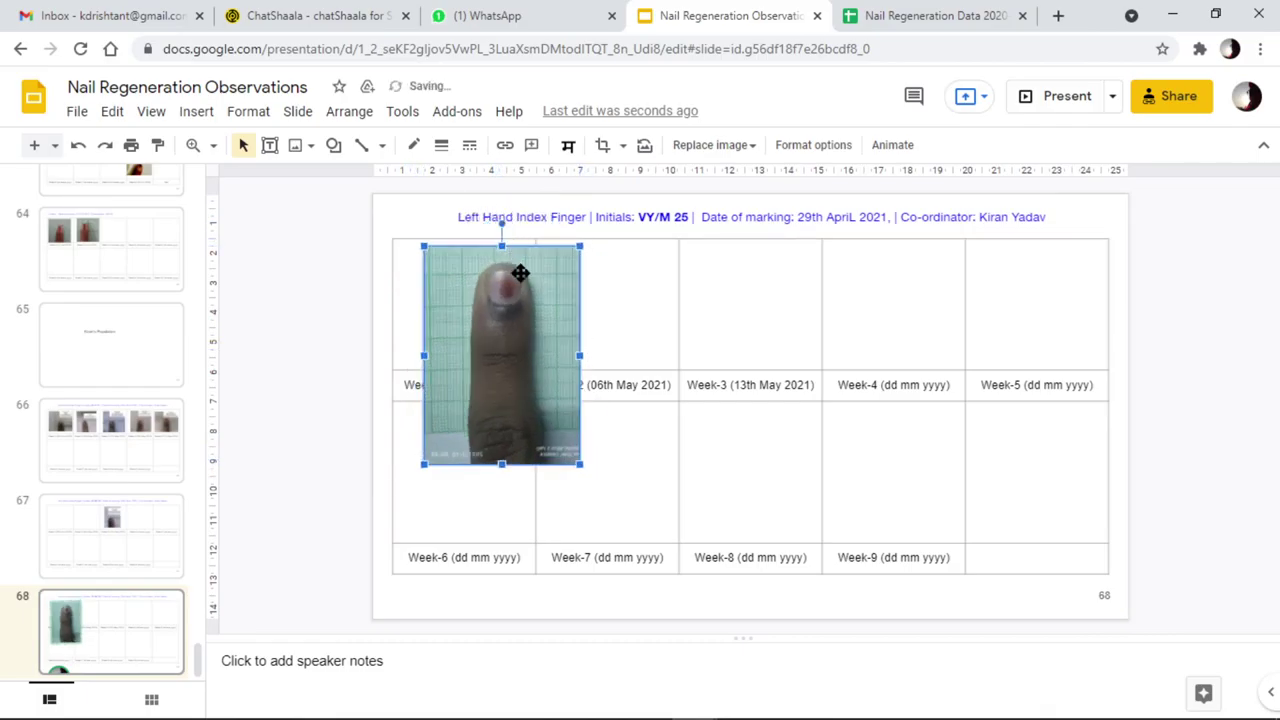
Delete slide 68 from the filmstrip, leaving slide 67 last
{"action": "left_click", "coordinate": [585, 248]}
{"action": "left_click", "coordinate": [144, 640]}
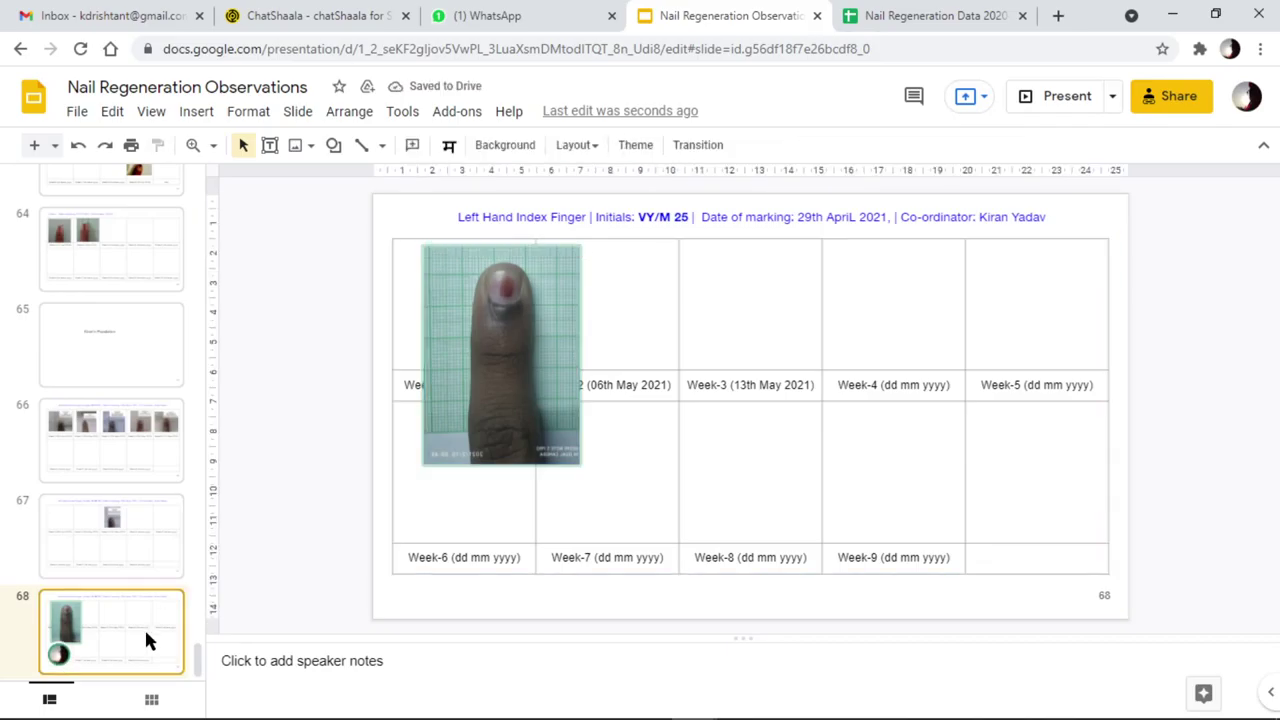
{"action": "key", "text": "Delete"}
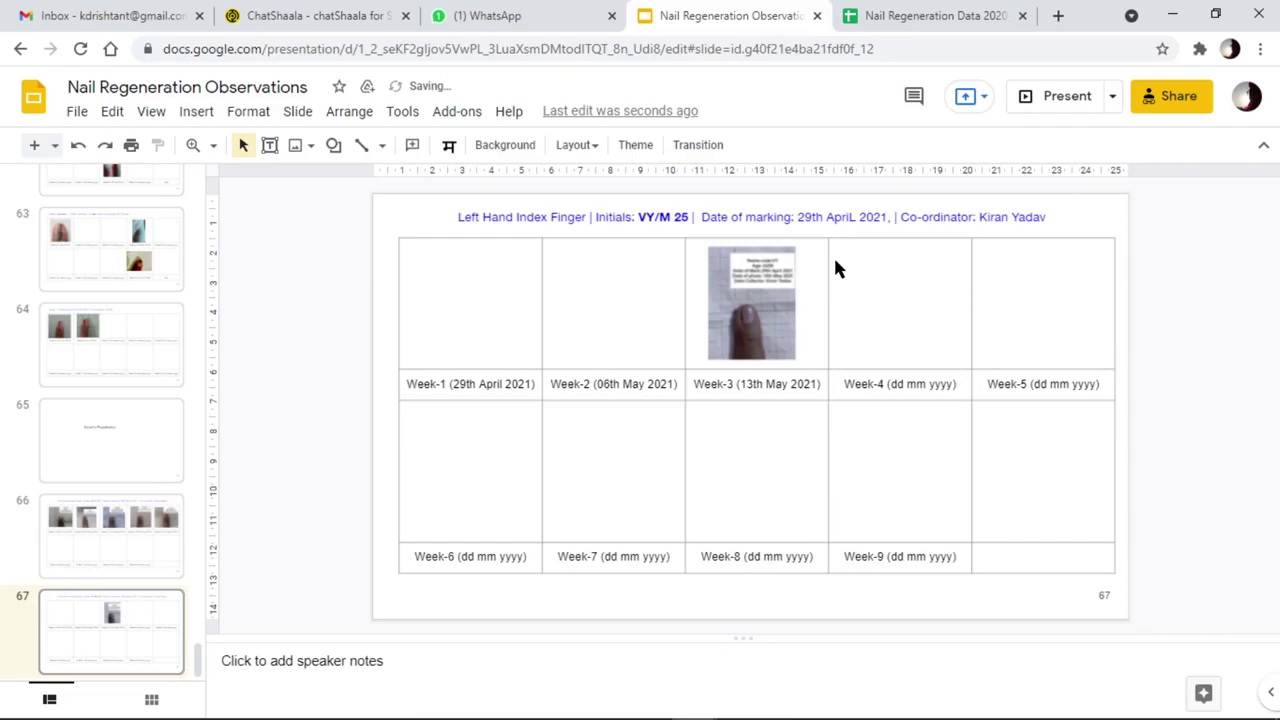
Duplicate slide 67 as slide 68 and remove the nail photo from its Week-3 cell
{"action": "right_click", "coordinate": [111, 616]}
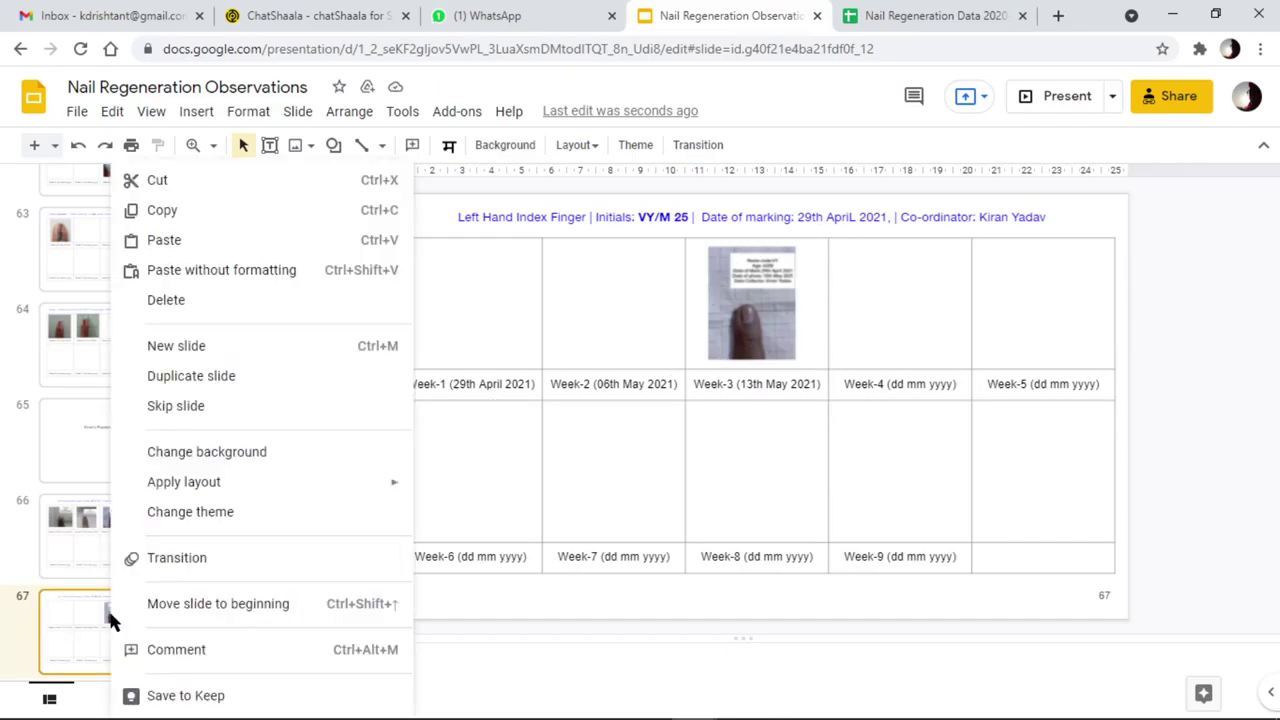
{"action": "left_click", "coordinate": [202, 384]}
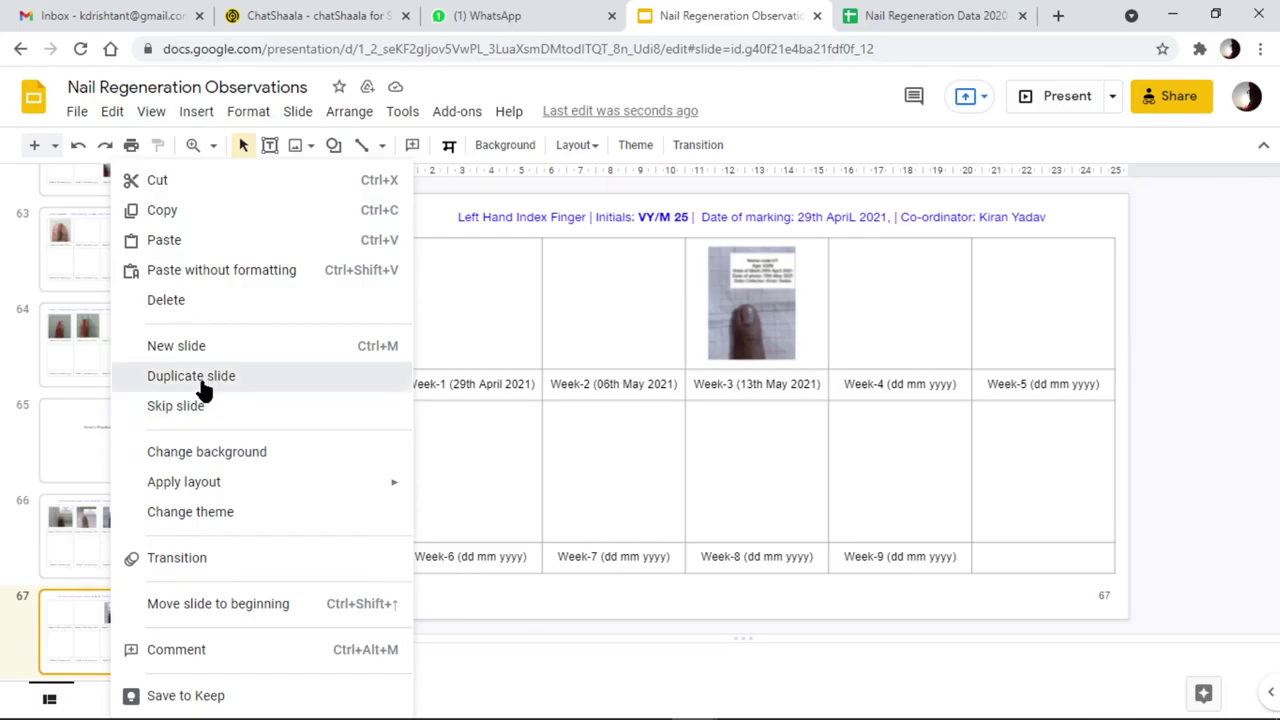
{"action": "left_click", "coordinate": [776, 300]}
{"action": "key", "text": "Delete"}
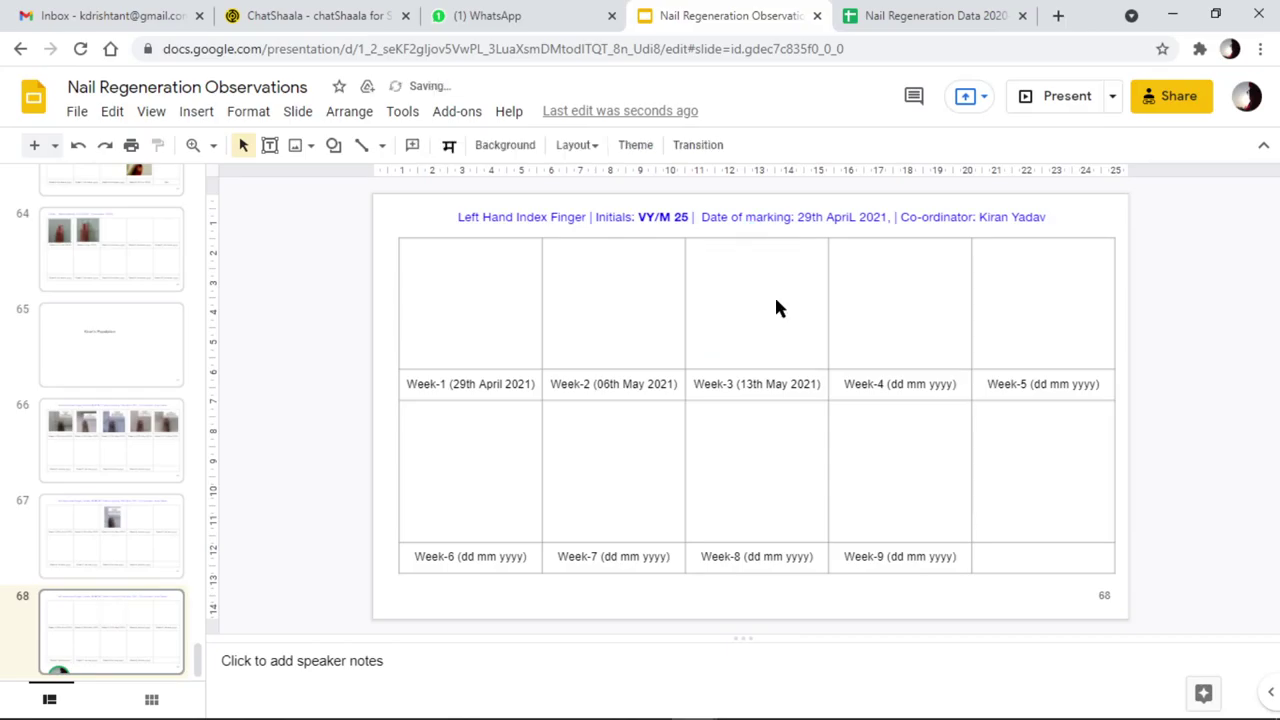
Change the heading's VY/M 25 to DK/M 19
{"action": "left_click", "coordinate": [569, 228]}
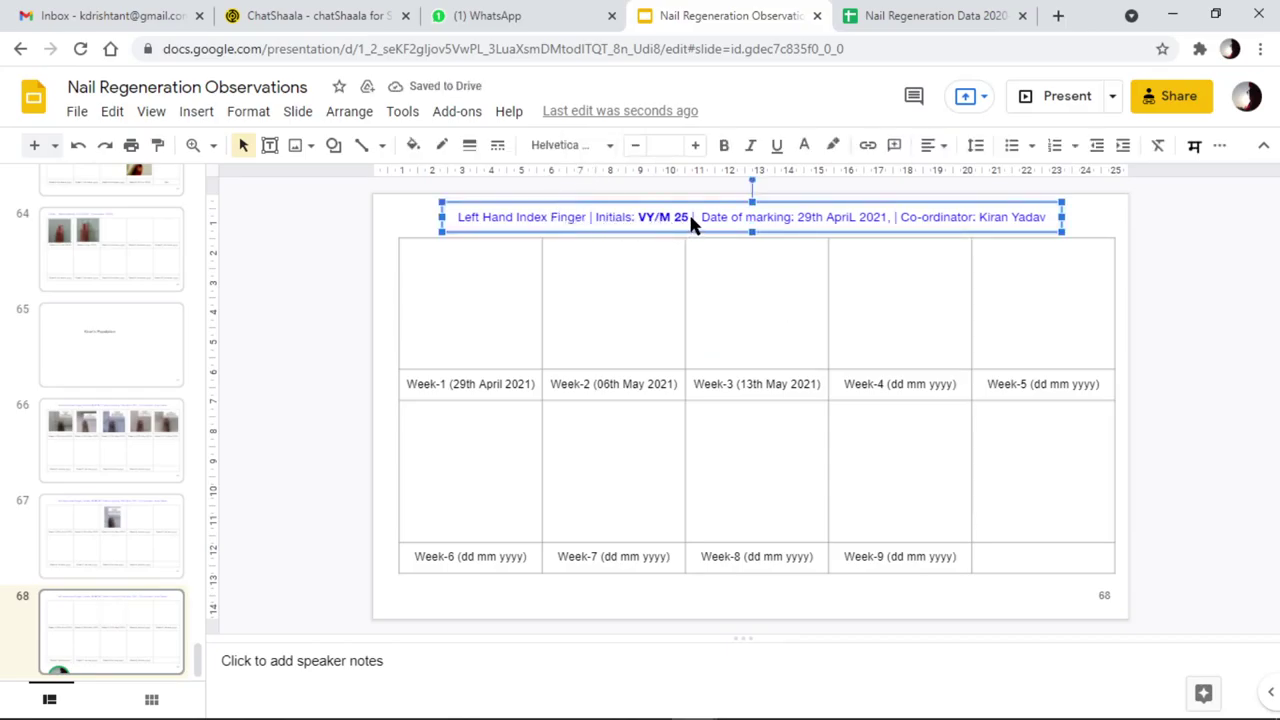
{"action": "left_click", "coordinate": [692, 224]}
{"action": "left_click", "coordinate": [688, 216]}
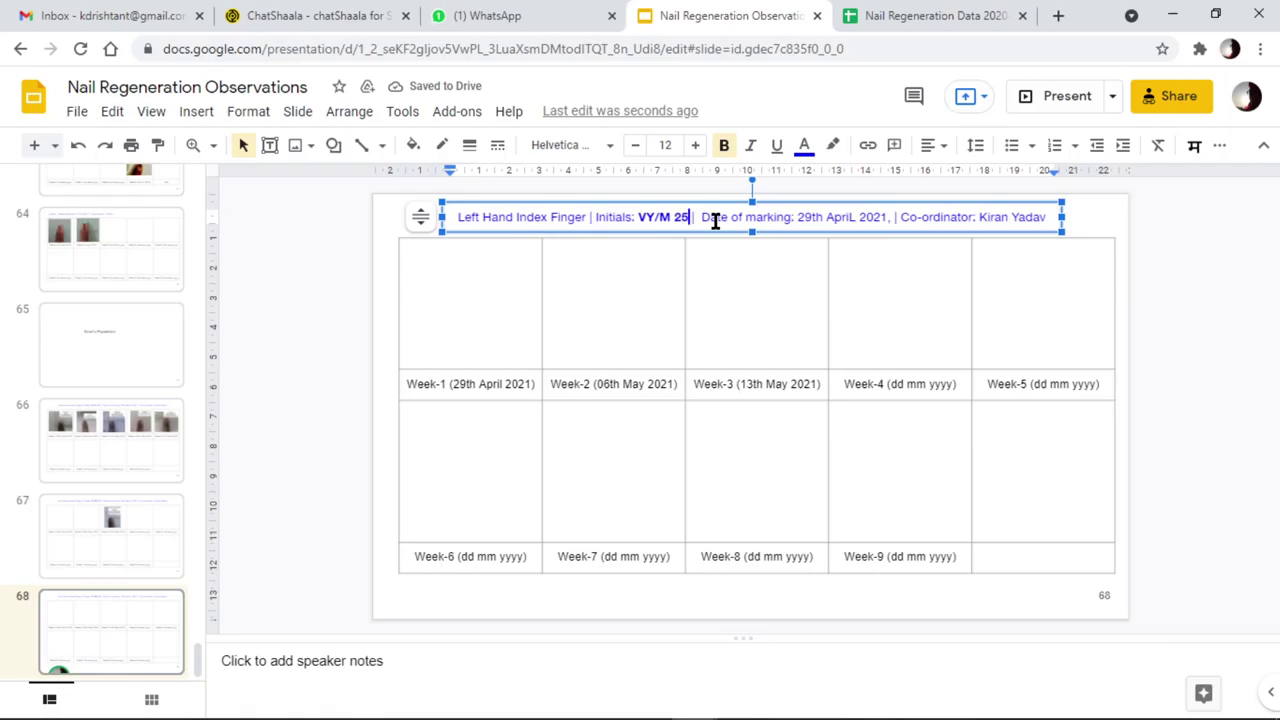
{"action": "key", "text": "BackSpace"}
{"action": "key", "text": "BackSpace"}
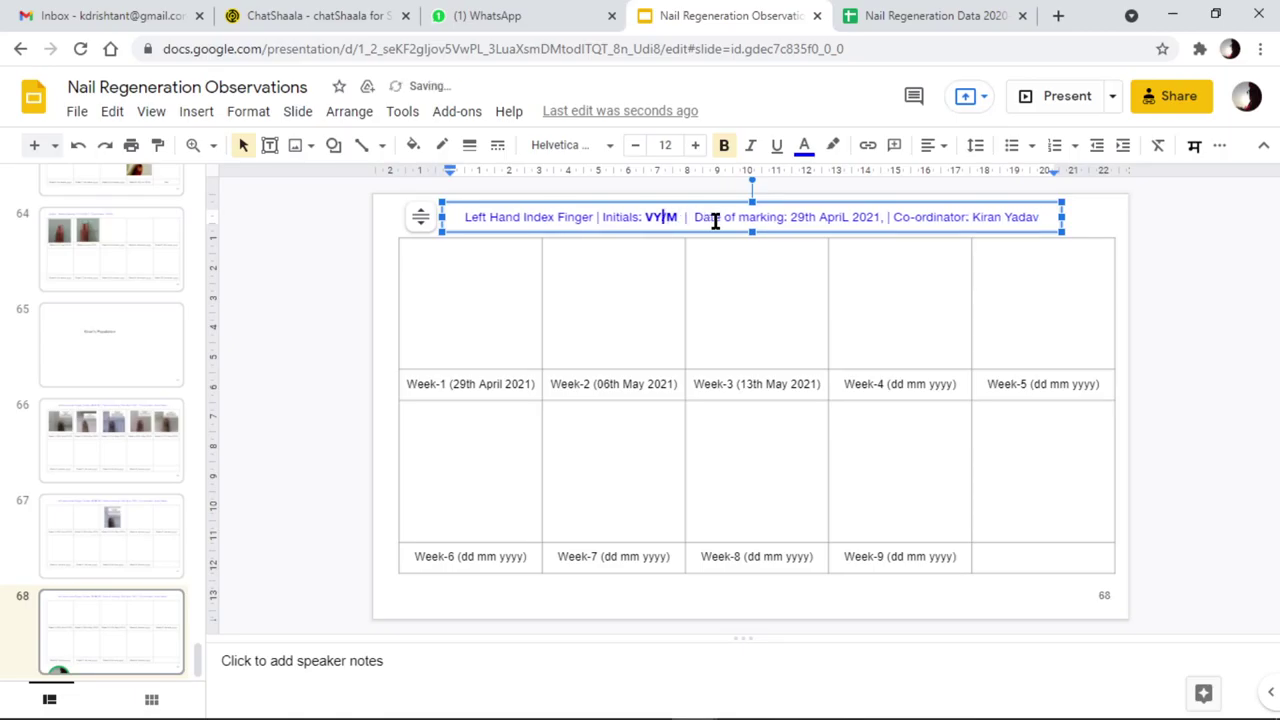
{"action": "key", "text": "BackSpace"}
{"action": "key", "text": "BackSpace"}
{"action": "type", "text": "DK/M 19"}
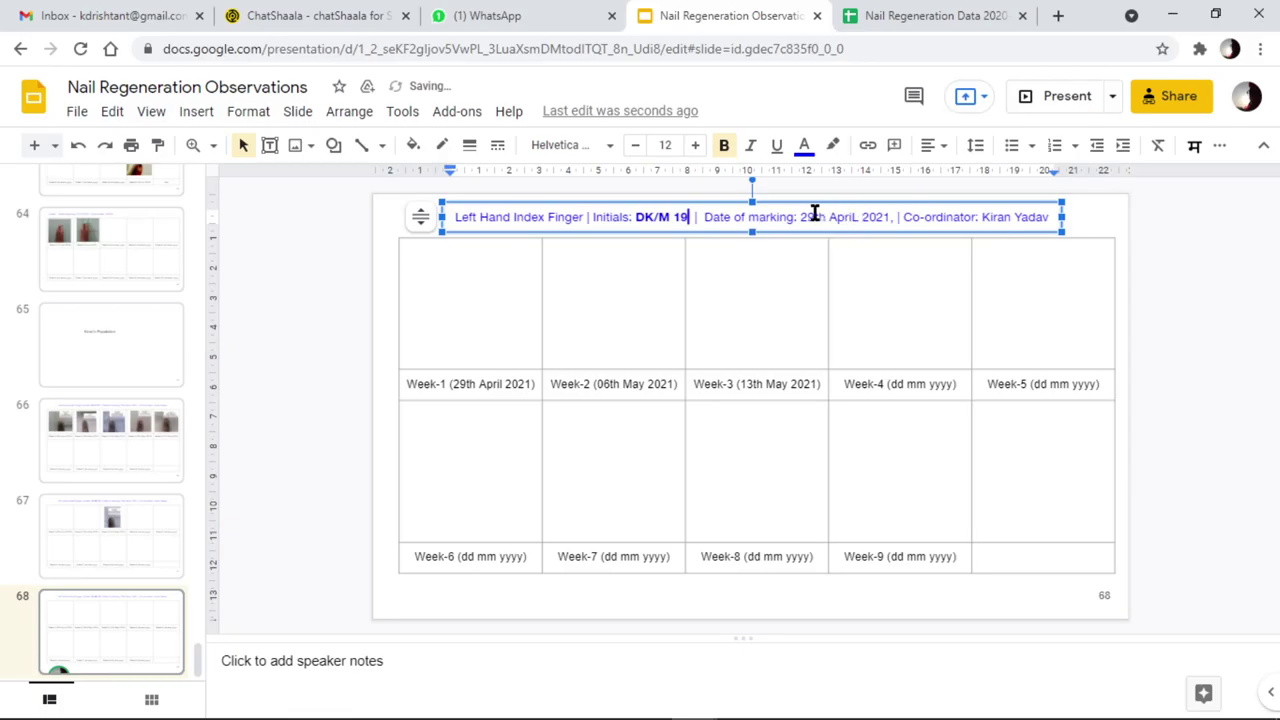
Change the heading's marking date from 29th April to 5th june
{"action": "key", "text": "Right"}
{"action": "key", "text": "Right"}
{"action": "key", "text": "Right"}
{"action": "key", "text": "Right"}
{"action": "key", "text": "Right"}
{"action": "key", "text": "Right"}
{"action": "key", "text": "Right"}
{"action": "key", "text": "Right"}
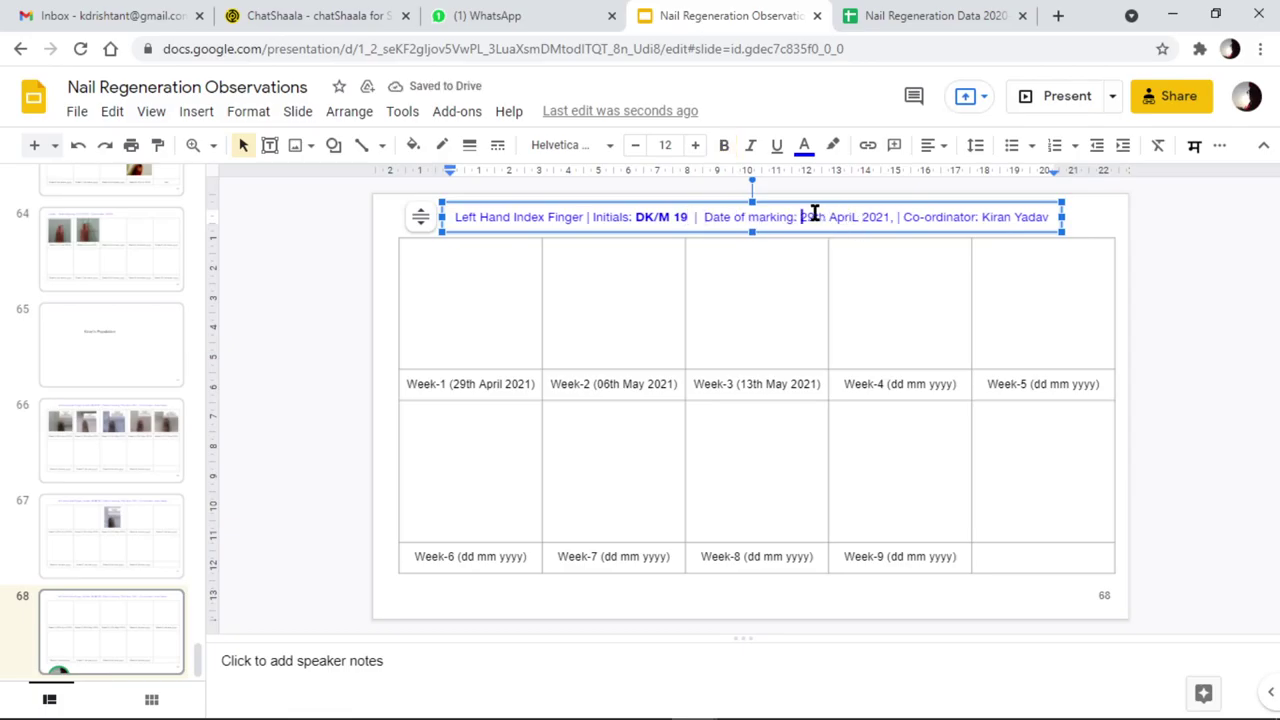
{"action": "double_click", "coordinate": [815, 213]}
{"action": "key", "text": "BackSpace"}
{"action": "type", "text": "5th"}
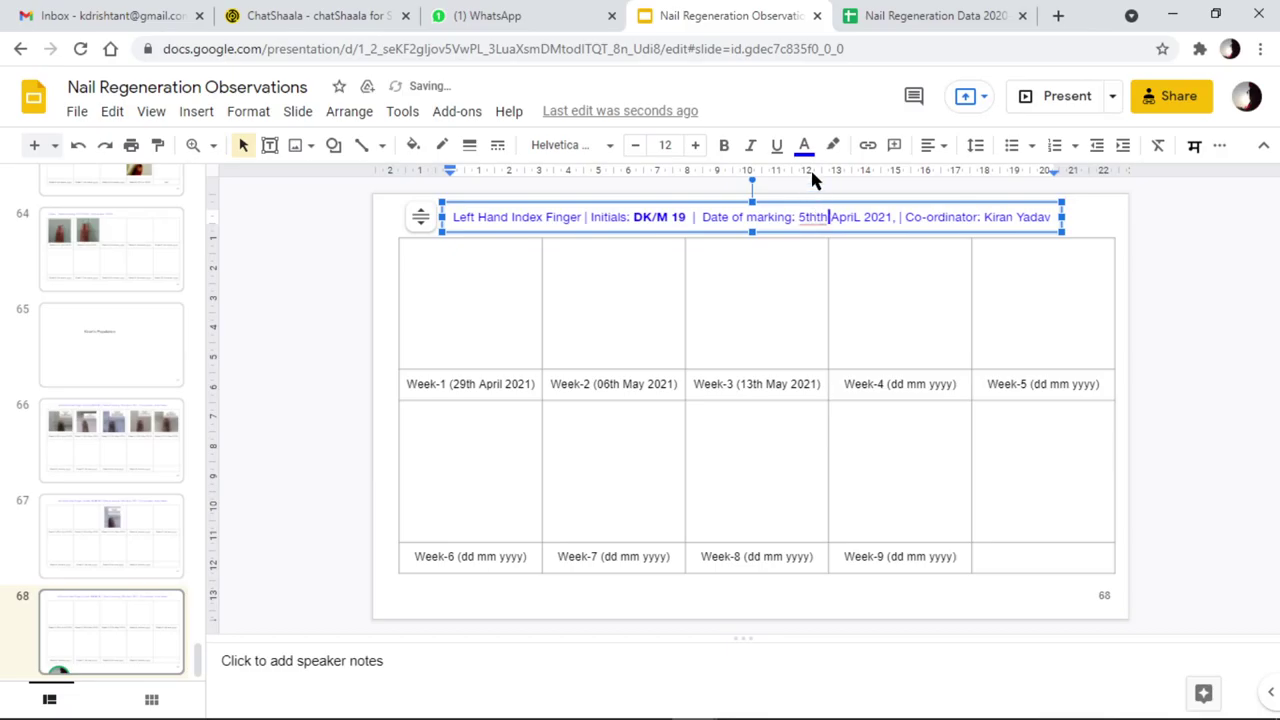
{"action": "key", "text": "BackSpace"}
{"action": "key", "text": "BackSpace"}
{"action": "key", "text": "Right"}
{"action": "key", "text": "shift+Right"}
{"action": "key", "text": "shift+Right"}
{"action": "key", "text": "shift+Right"}
{"action": "key", "text": "shift+Right"}
{"action": "key", "text": "shift+Right"}
{"action": "key", "text": "shift+Right"}
{"action": "key", "text": "BackSpace"}
{"action": "type", "text": "june"}
Replace the coordinator's name in the heading with the new coordinator's name
{"action": "key", "text": "ctrl+Right"}
{"action": "key", "text": "ctrl+Right"}
{"action": "key", "text": "ctrl+Right"}
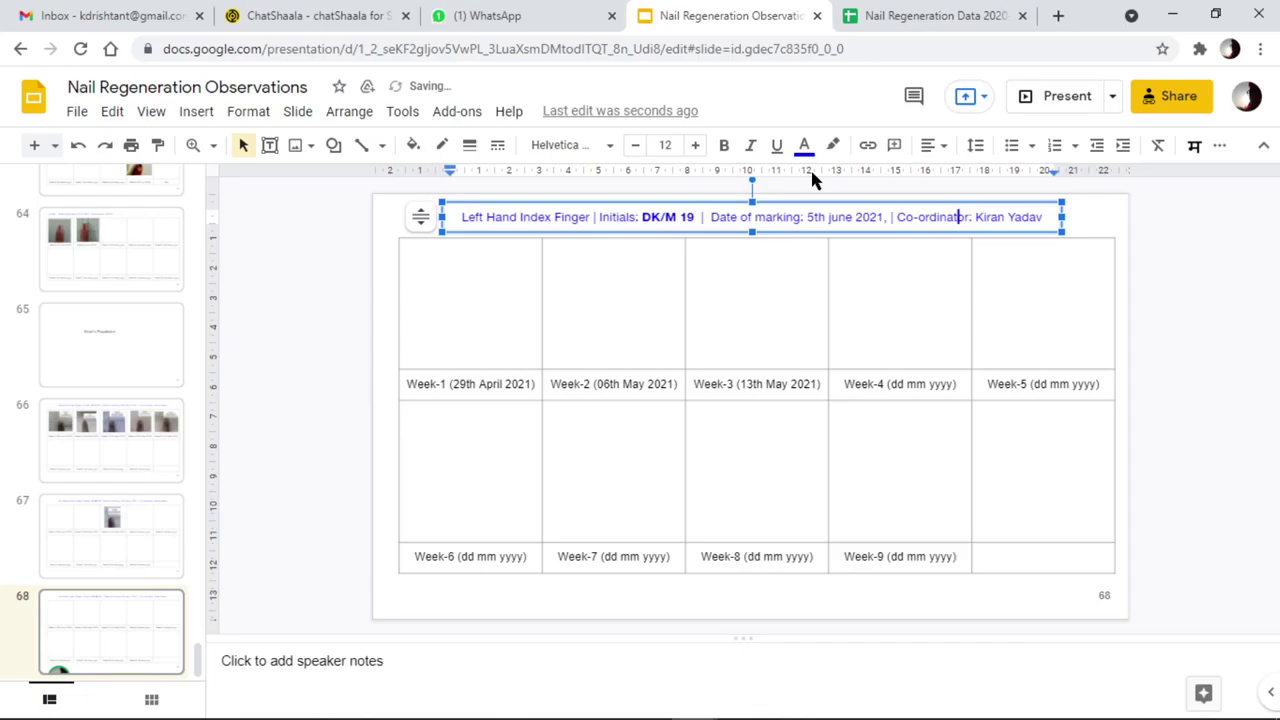
{"action": "key", "text": "shift+Right"}
{"action": "key", "text": "shift+Right"}
{"action": "key", "text": "shift+Right"}
{"action": "key", "text": "shift+Right"}
{"action": "key", "text": "shift+Right"}
{"action": "key", "text": "shift+Right"}
{"action": "key", "text": "shift+Right"}
{"action": "key", "text": "shift+Right"}
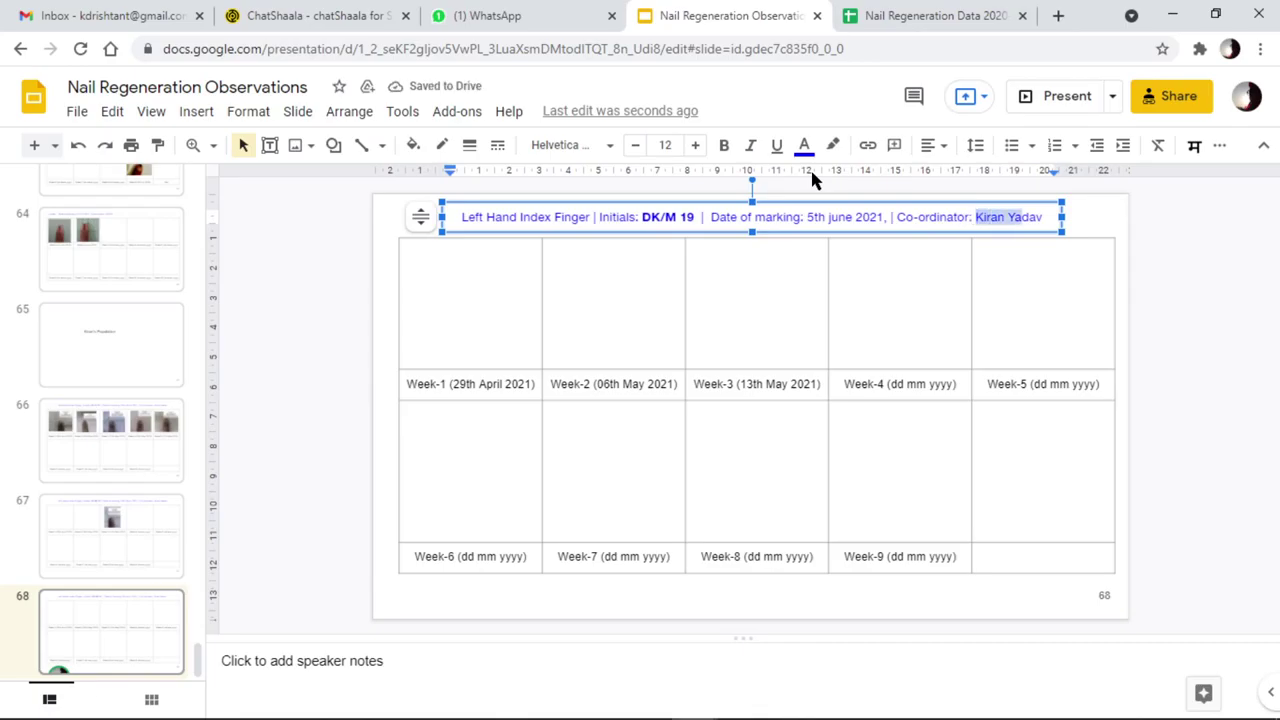
{"action": "type", "text": "Drishtan"}
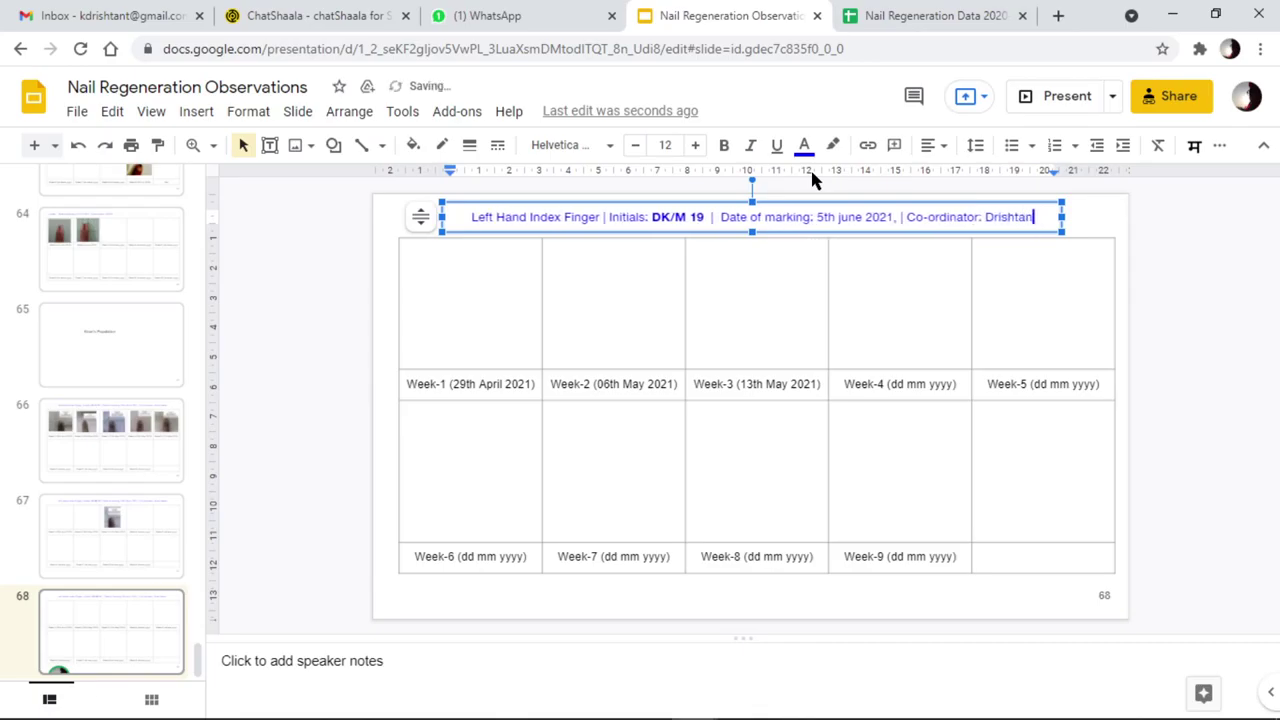
{"action": "type", "text": "t MK"}
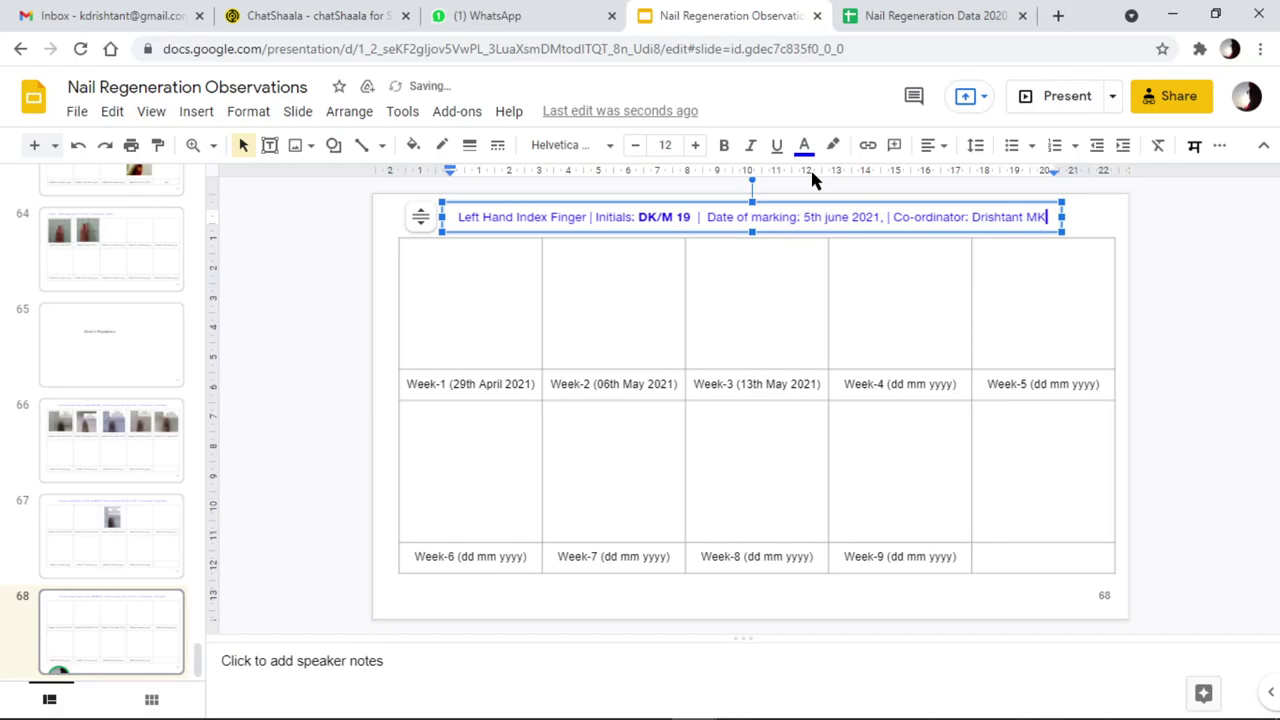
{"action": "left_click", "coordinate": [1211, 334]}
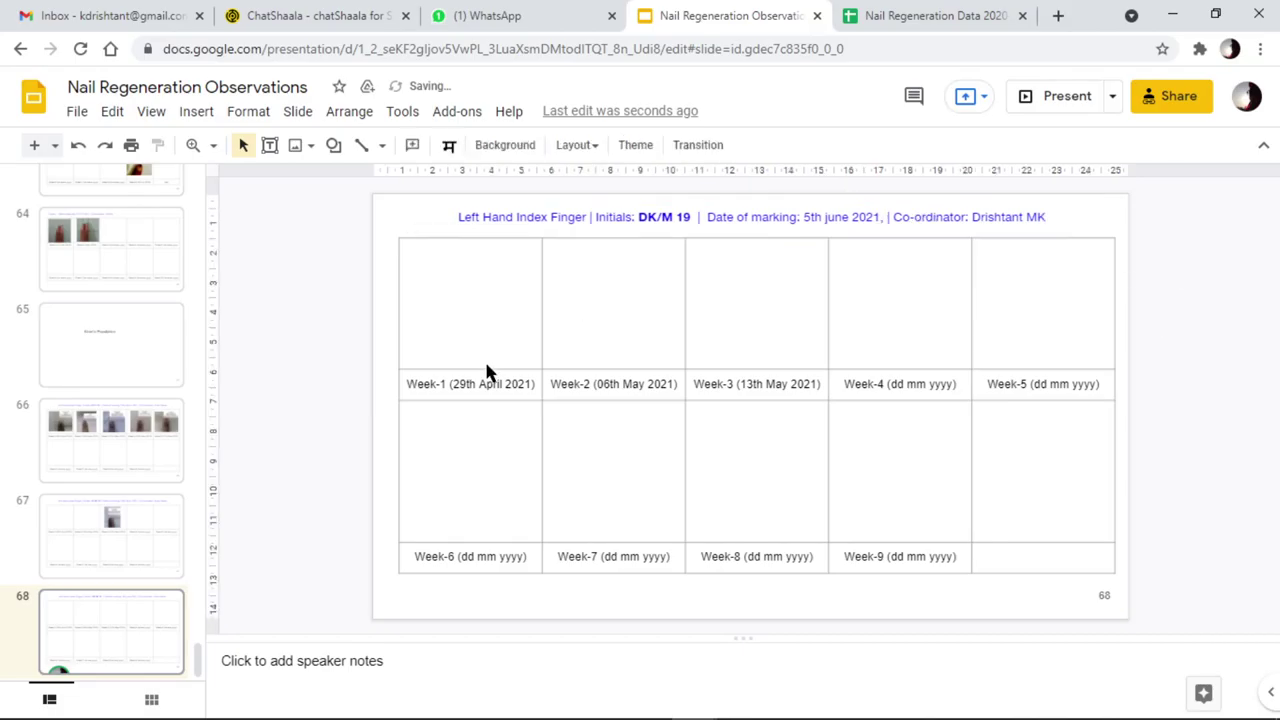
{"action": "left_click", "coordinate": [457, 300]}
Upload the Nail image from Desktop and shrink it over the Week-2 and Week-3 cells
{"action": "left_click", "coordinate": [326, 309]}
{"action": "left_click", "coordinate": [297, 150]}
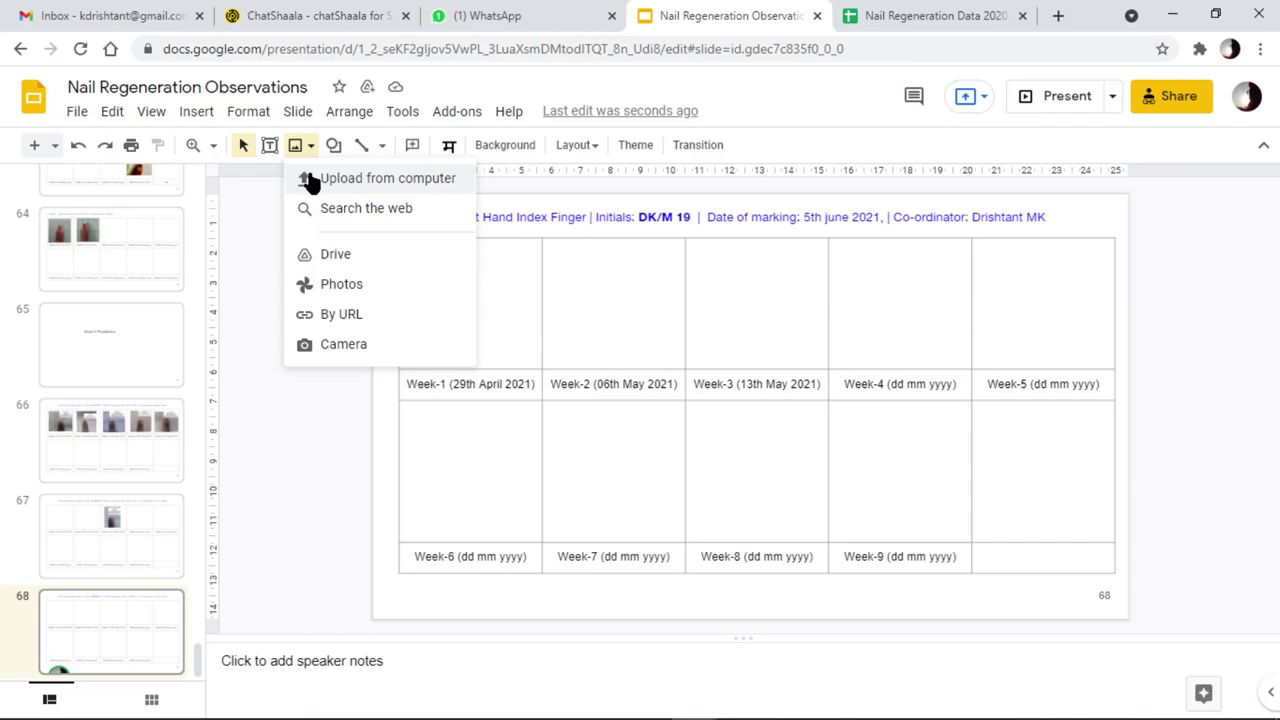
{"action": "left_click", "coordinate": [310, 180]}
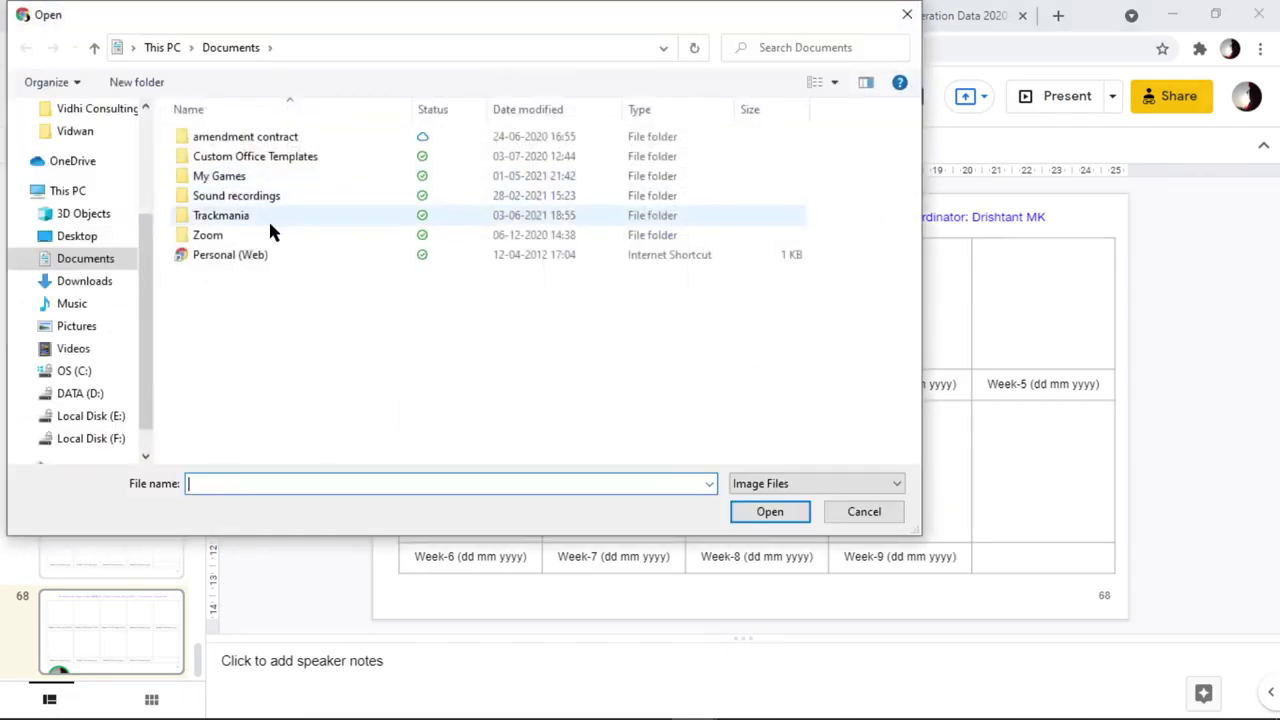
{"action": "left_click", "coordinate": [78, 237]}
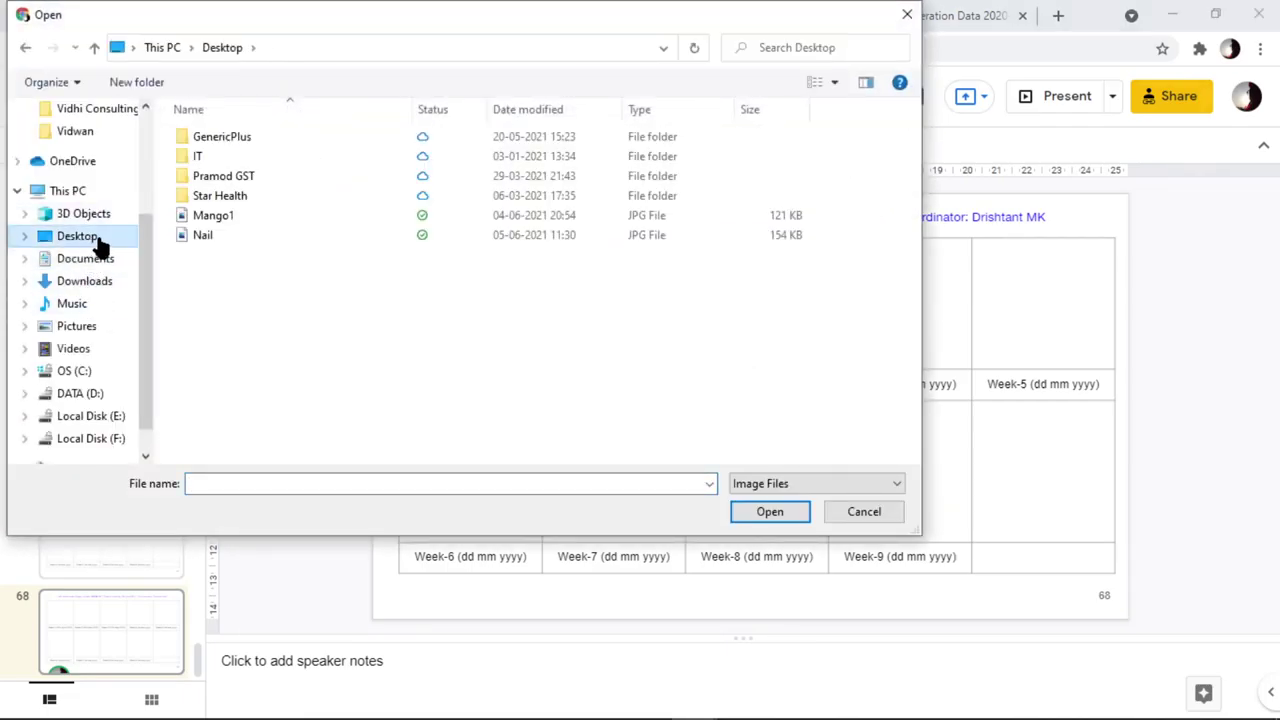
{"action": "left_click", "coordinate": [203, 240]}
{"action": "left_click", "coordinate": [771, 511]}
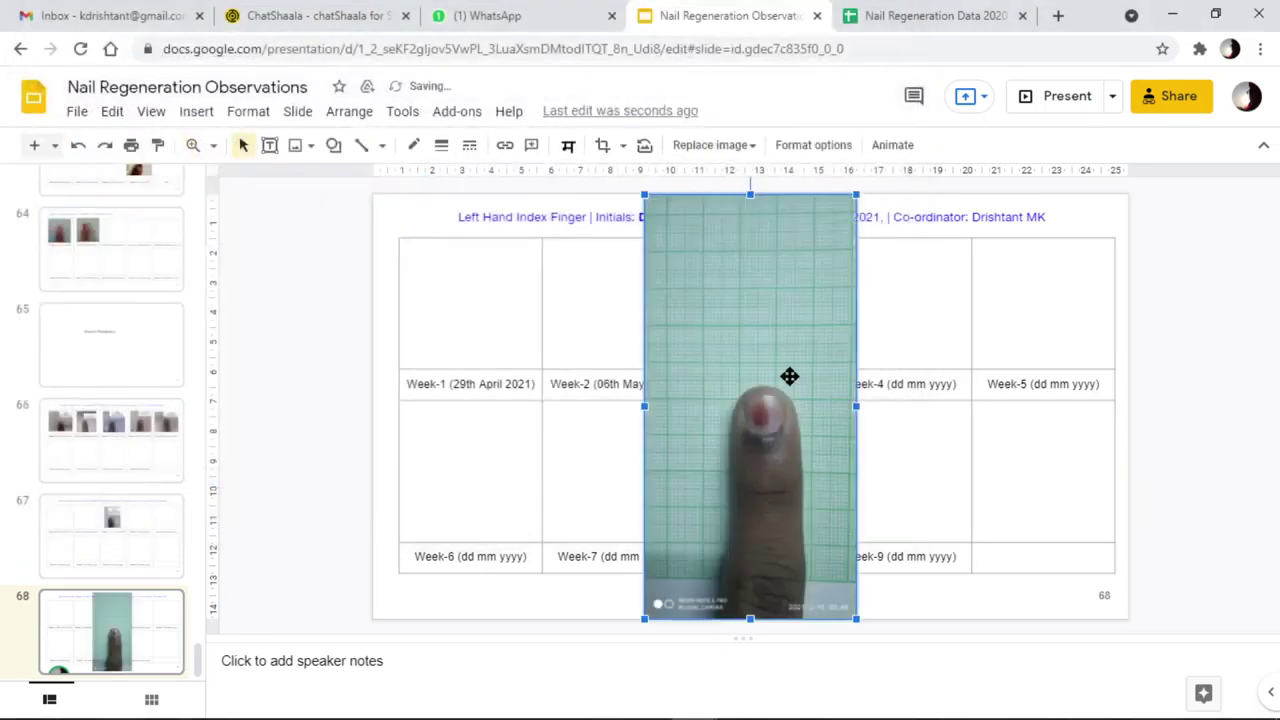
{"action": "left_click_drag", "start_coordinate": [856, 195], "coordinate": [776, 350]}
{"action": "left_click_drag", "start_coordinate": [714, 477], "coordinate": [672, 393]}
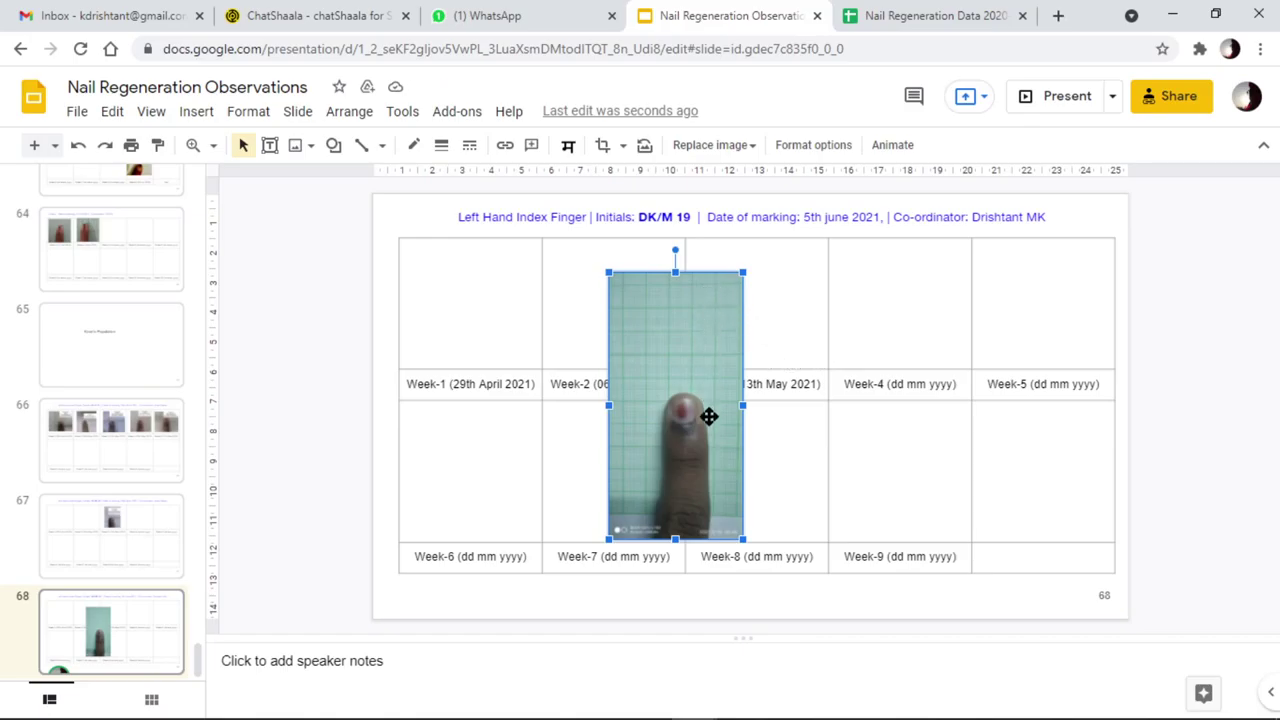
Crop the top of the Nail photo down toward the finger
{"action": "double_click", "coordinate": [675, 364]}
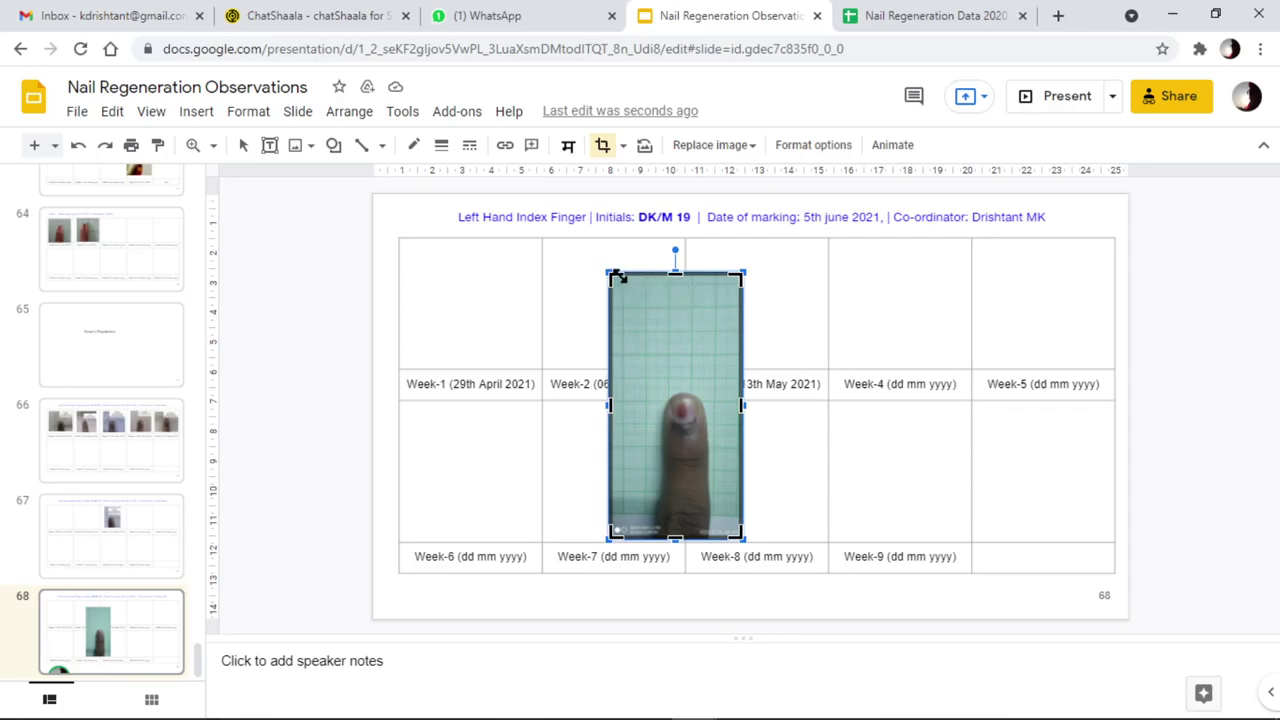
{"action": "left_click_drag", "start_coordinate": [617, 282], "coordinate": [628, 373]}
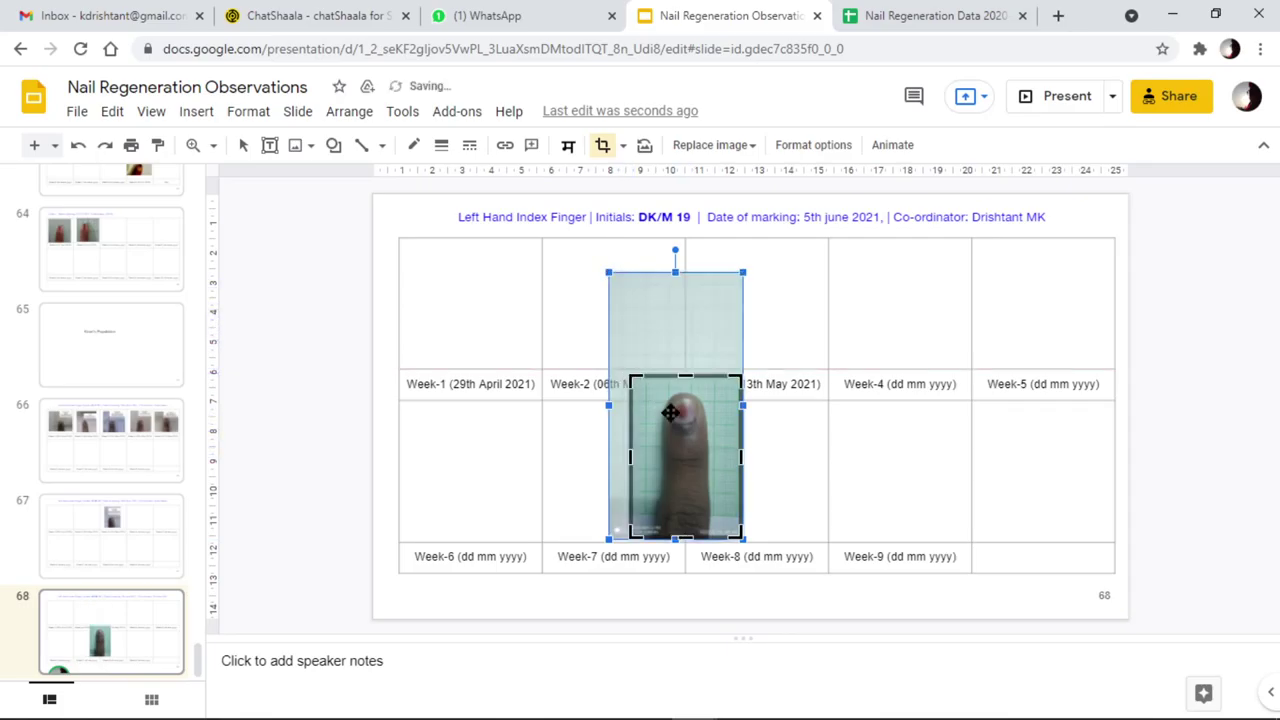
{"action": "left_click", "coordinate": [1164, 418]}
Move and shrink the cropped photo to sit inside the Week-1 cell
{"action": "left_click_drag", "start_coordinate": [674, 463], "coordinate": [466, 326]}
{"action": "left_click_drag", "start_coordinate": [534, 407], "coordinate": [502, 362]}
{"action": "left_click_drag", "start_coordinate": [459, 305], "coordinate": [490, 319]}
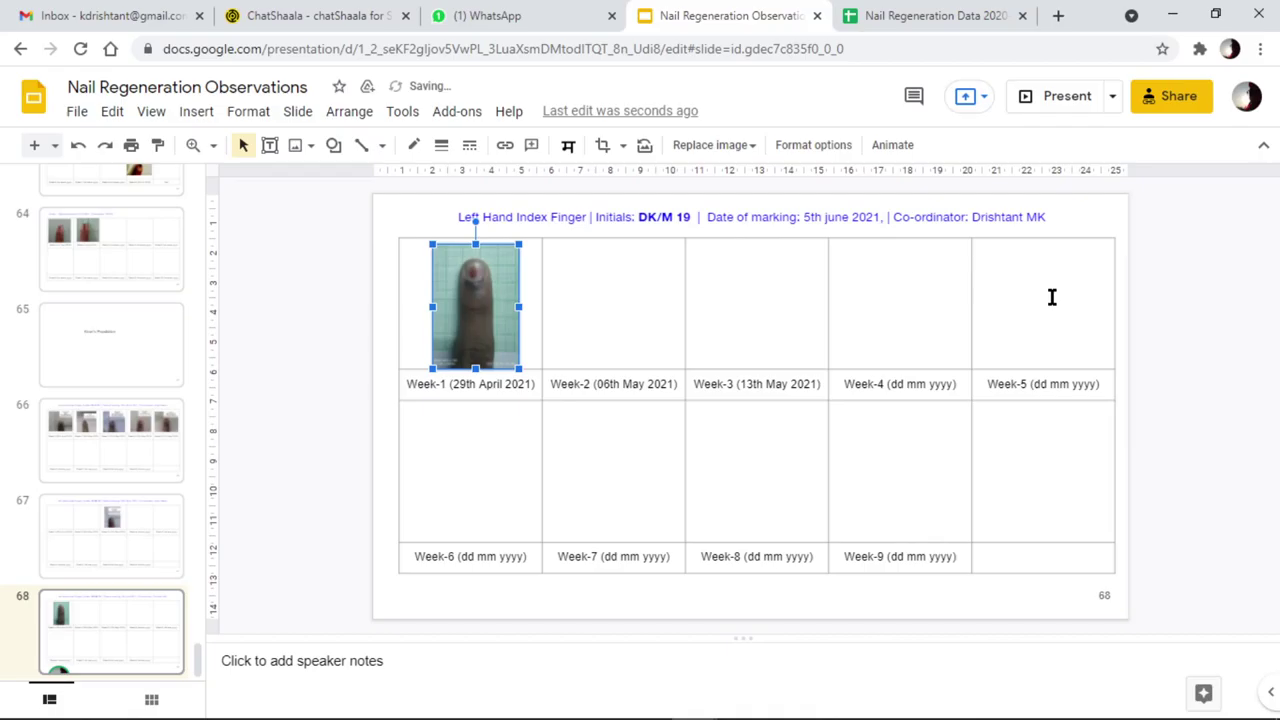
{"action": "key", "text": "Up"}
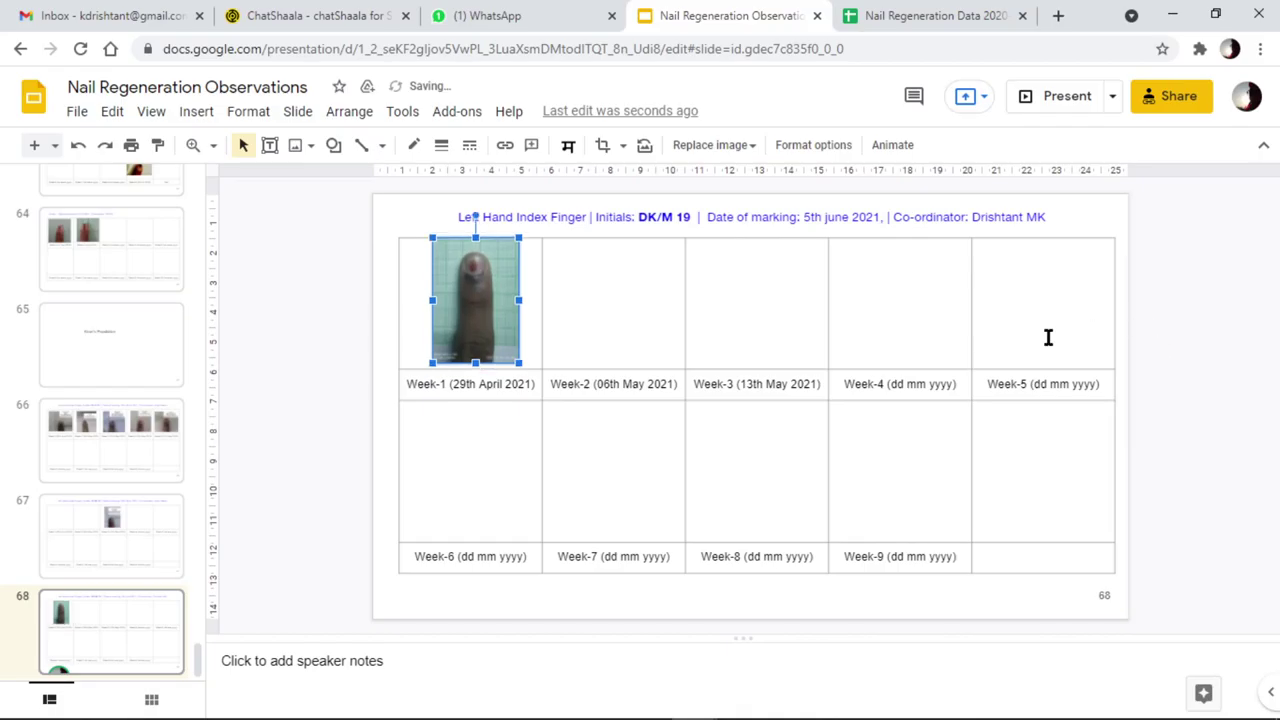
Replace '29th April' in the Week-1 label with '5th June', giving Week-1 (5th June 2021)
{"action": "left_click", "coordinate": [1227, 356]}
{"action": "left_click", "coordinate": [476, 386]}
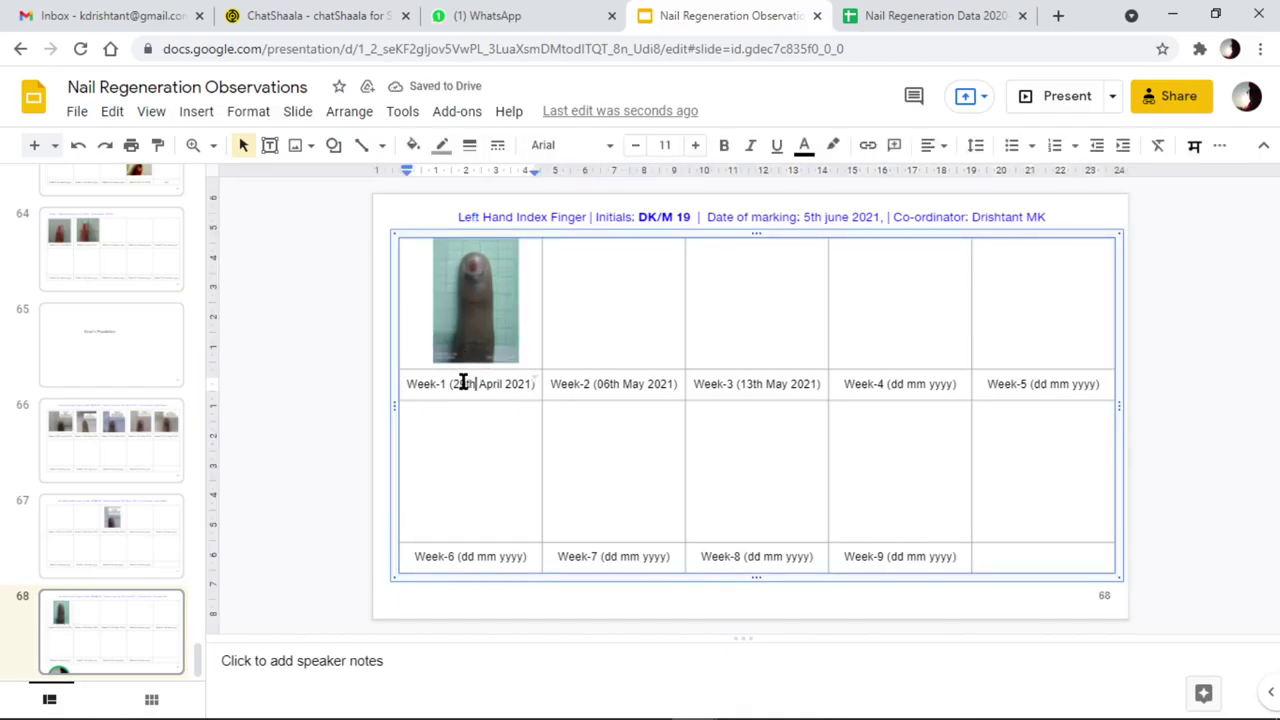
{"action": "key", "text": "BackSpace"}
{"action": "key", "text": "BackSpace"}
{"action": "key", "text": "BackSpace"}
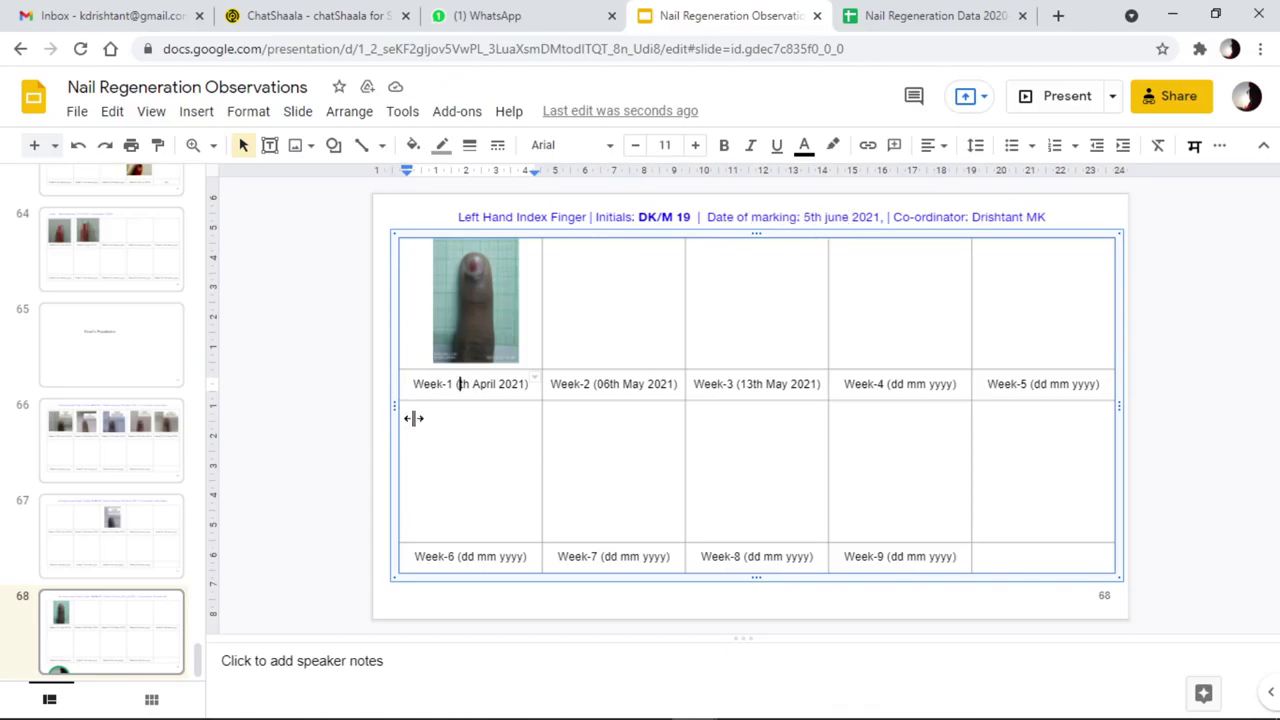
{"action": "type", "text": "5th "}
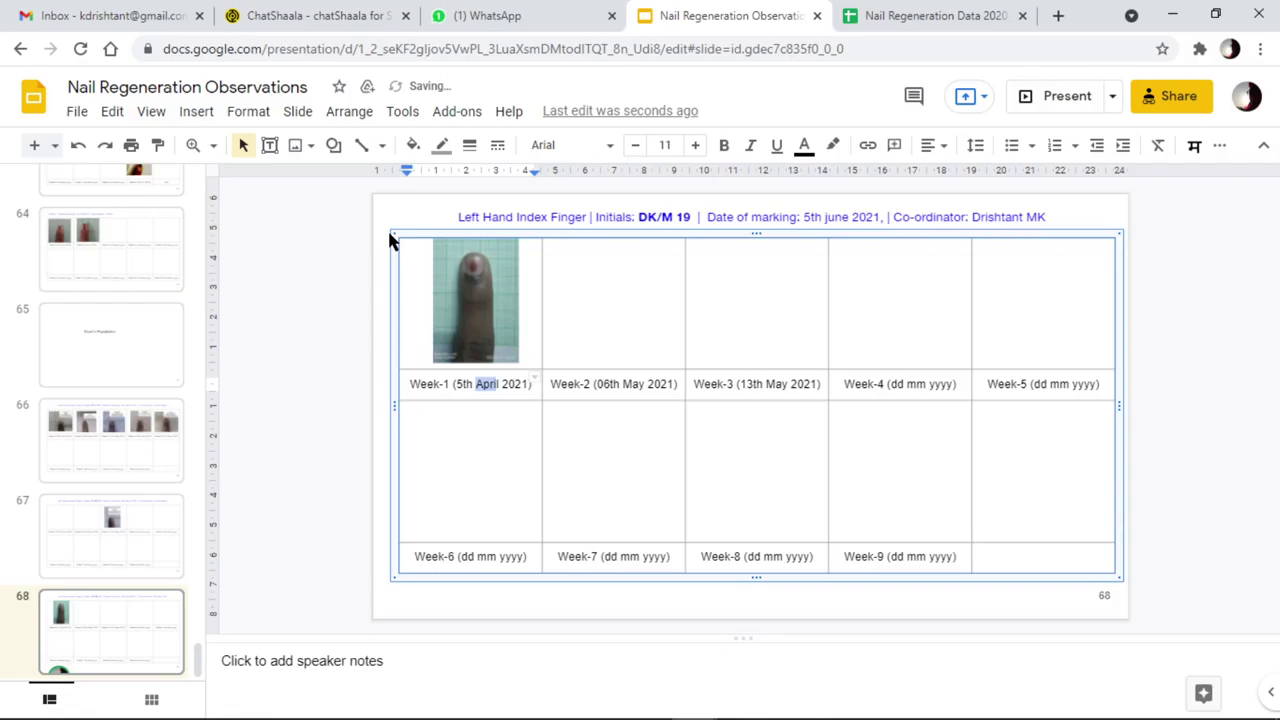
{"action": "type", "text": "June"}
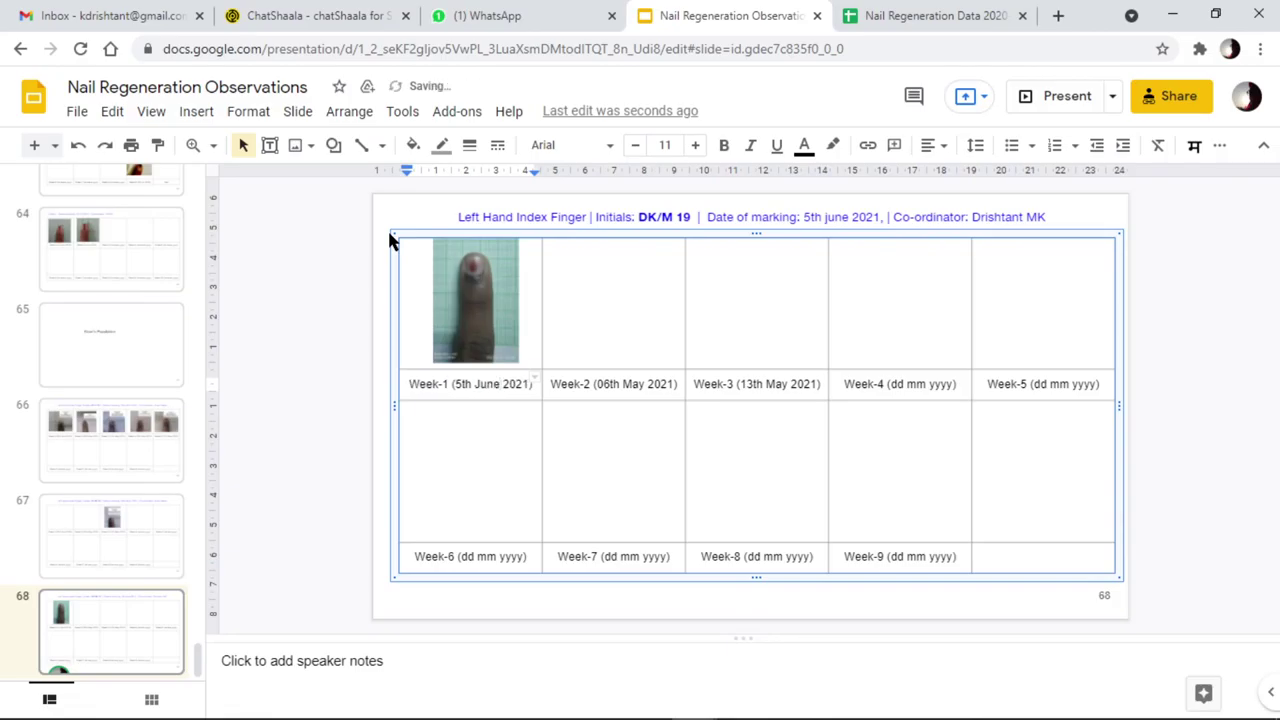
{"action": "left_click", "coordinate": [1270, 304]}
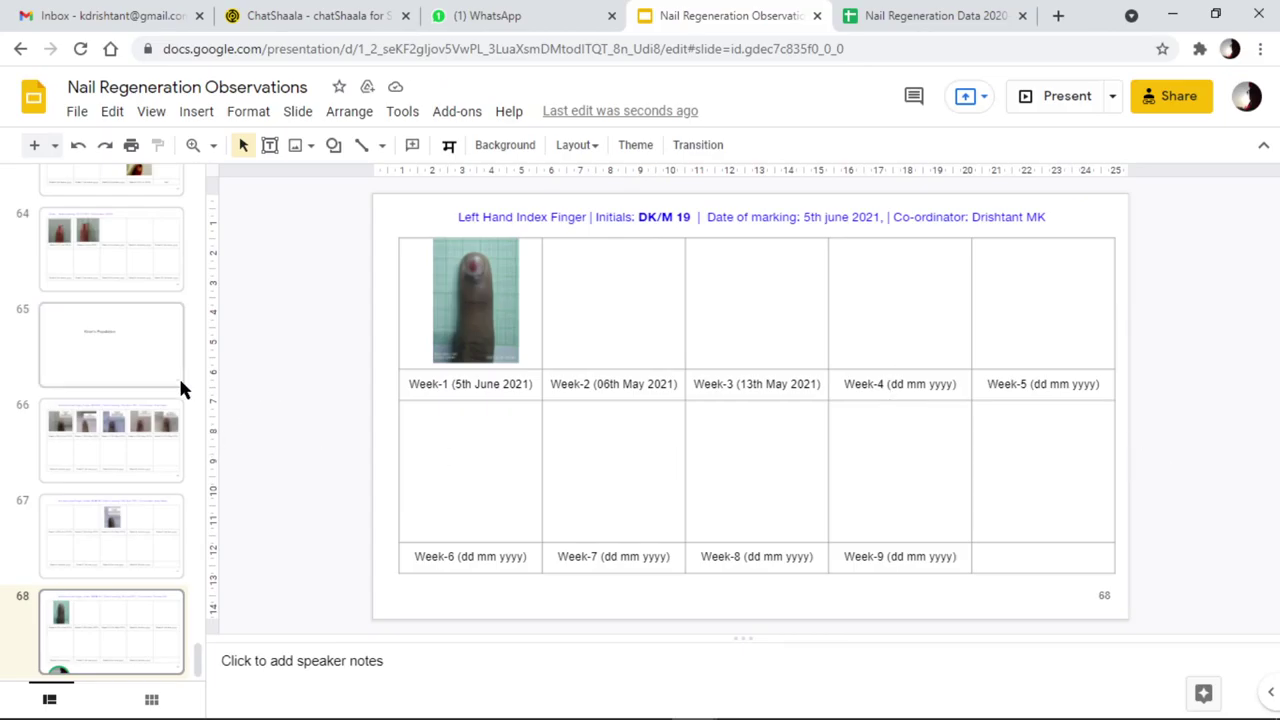
On slide 34, nudge the Week-1 photo slightly down in its cell
{"action": "scroll", "coordinate": [148, 430], "scroll_direction": "up", "scroll_amount": 9}
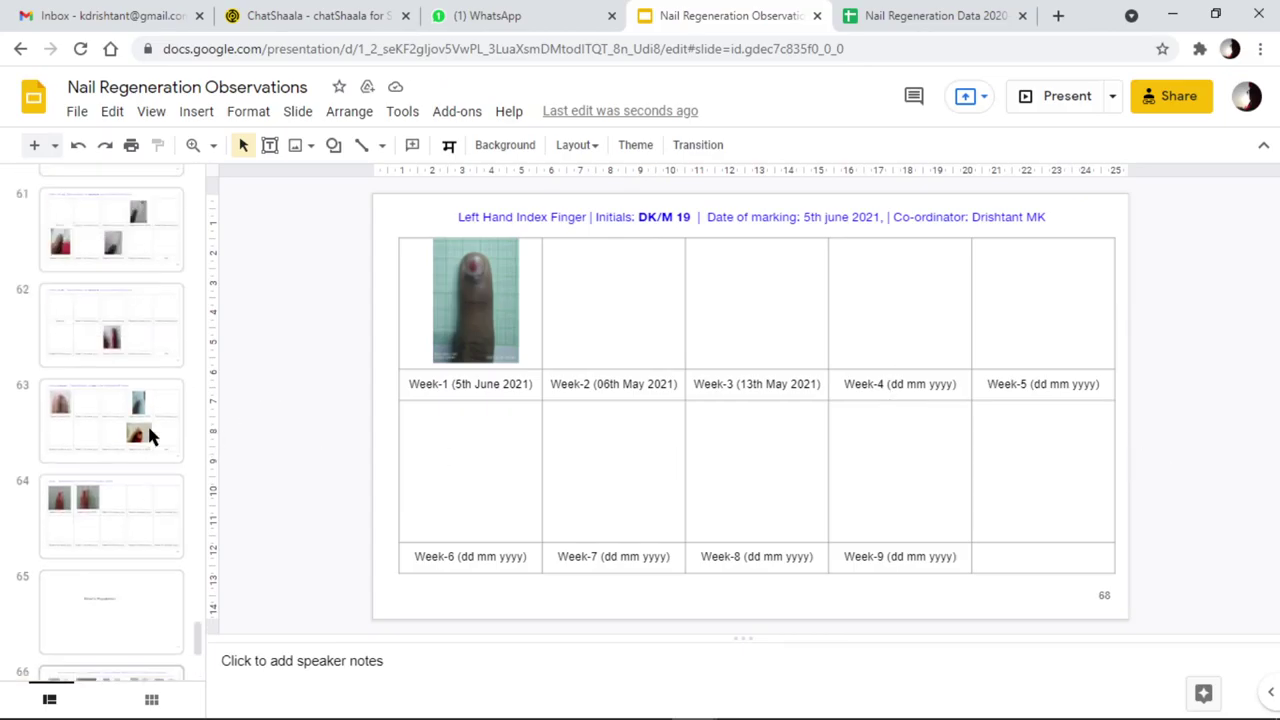
{"action": "scroll", "coordinate": [152, 415], "scroll_direction": "up", "scroll_amount": 9}
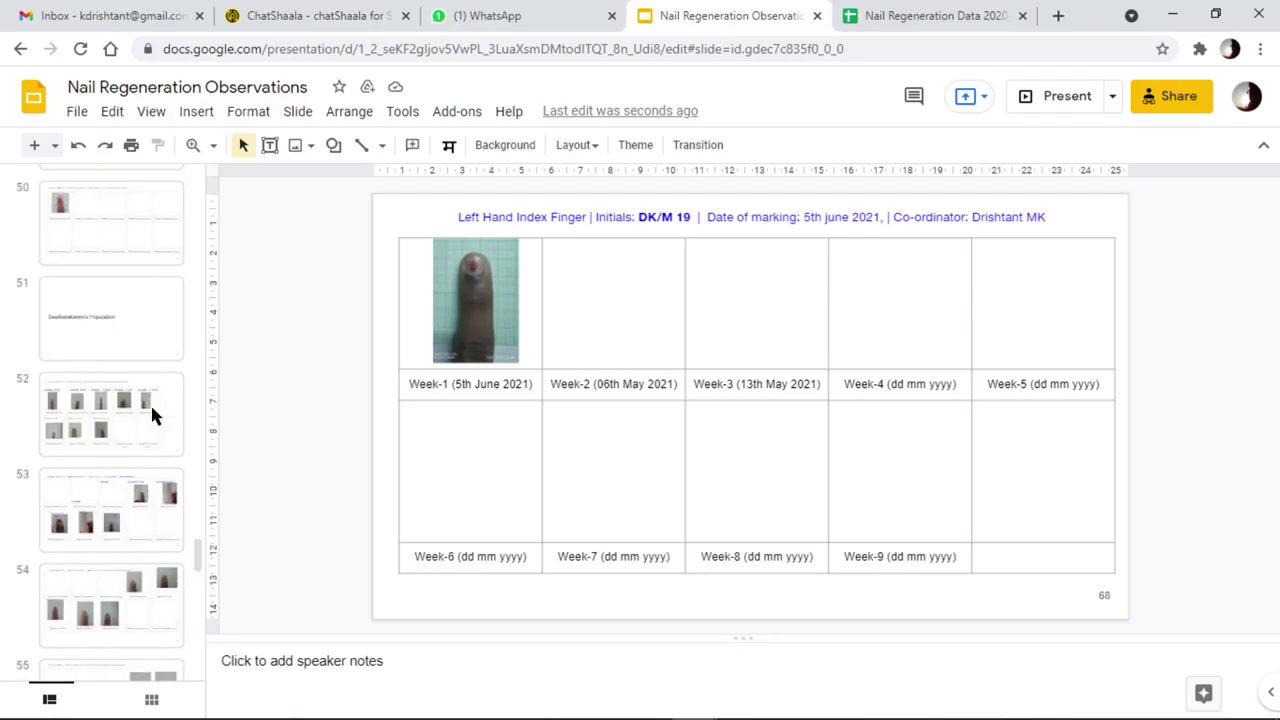
{"action": "scroll", "coordinate": [137, 472], "scroll_direction": "up", "scroll_amount": 16}
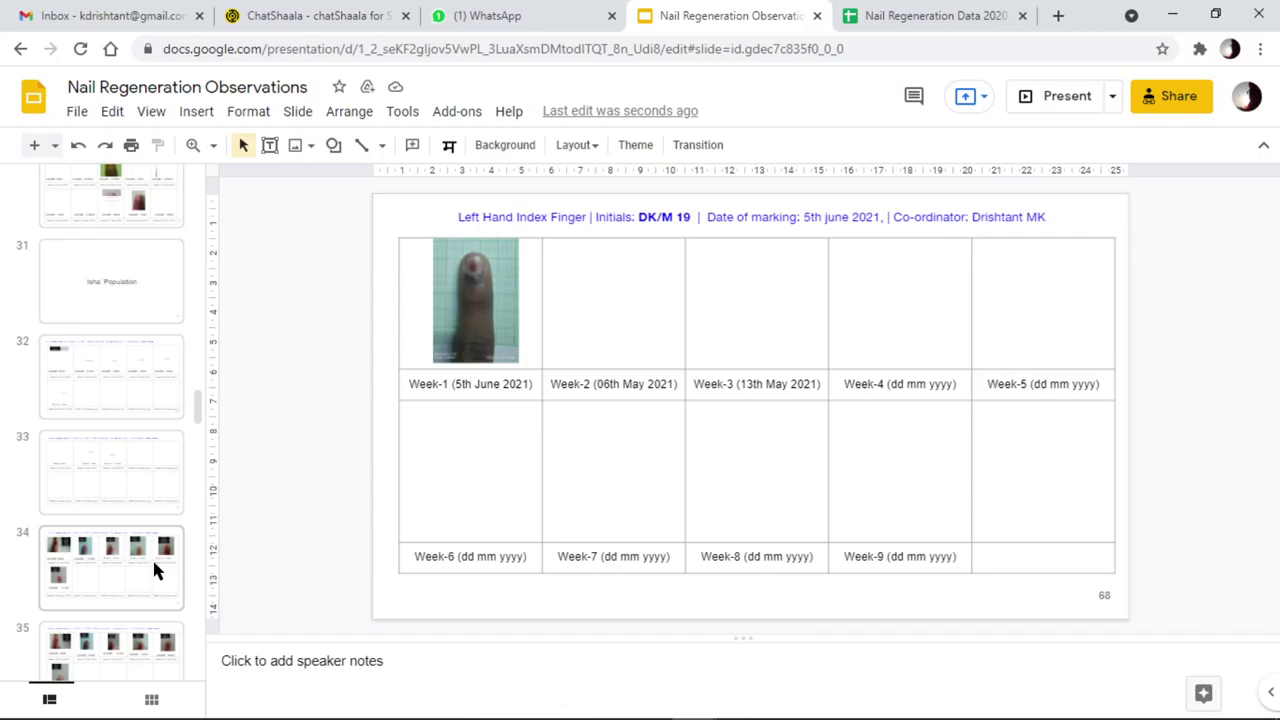
{"action": "left_click", "coordinate": [152, 557]}
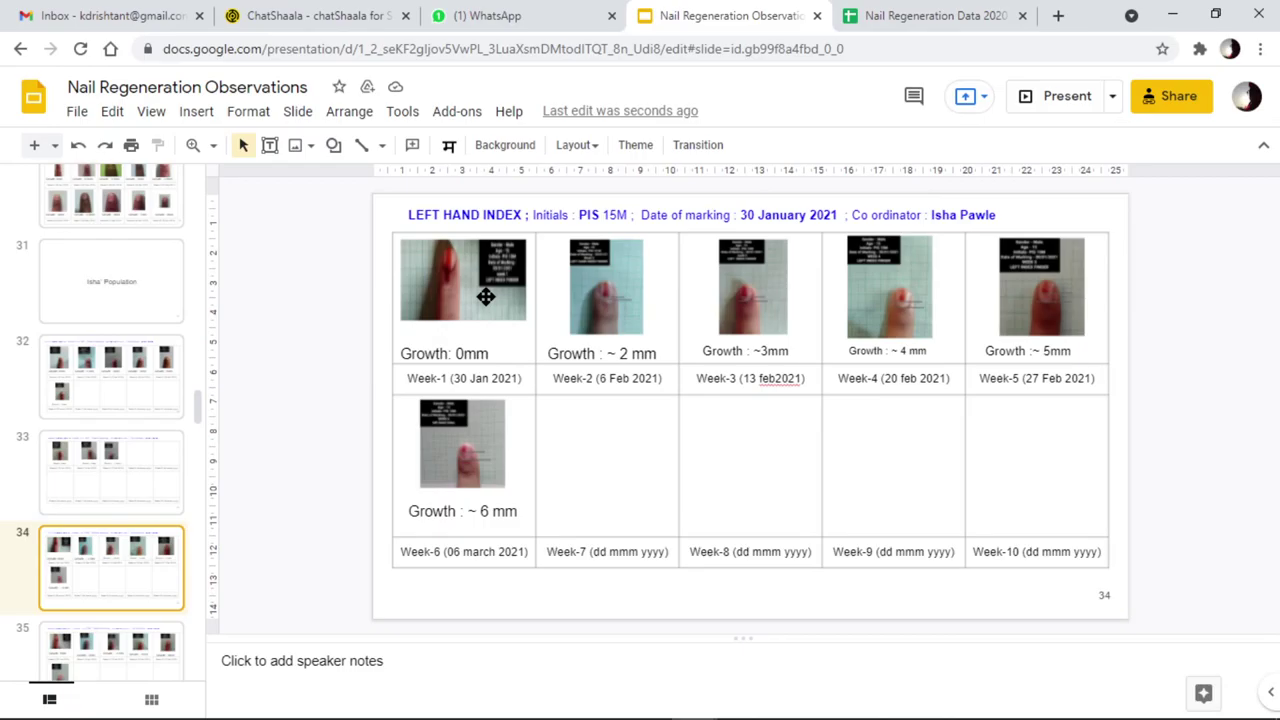
{"action": "left_click", "coordinate": [463, 274]}
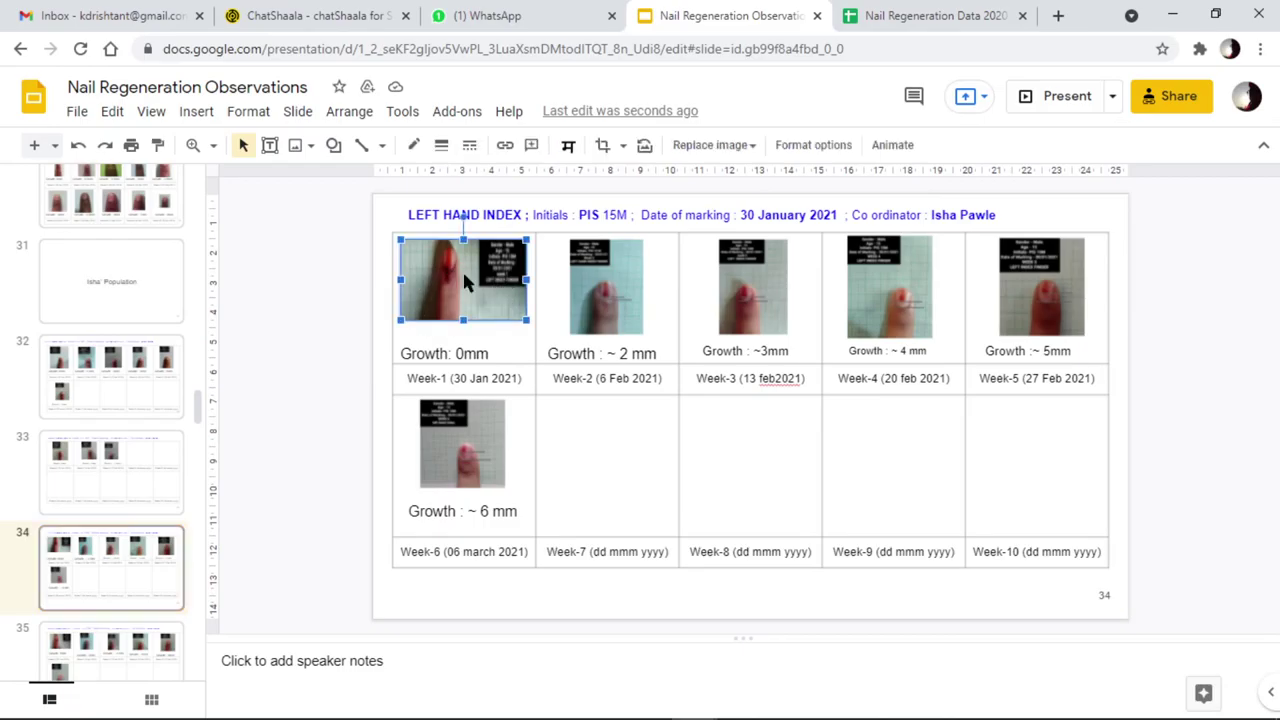
{"action": "key", "text": "Down"}
{"action": "left_click", "coordinate": [1210, 376]}
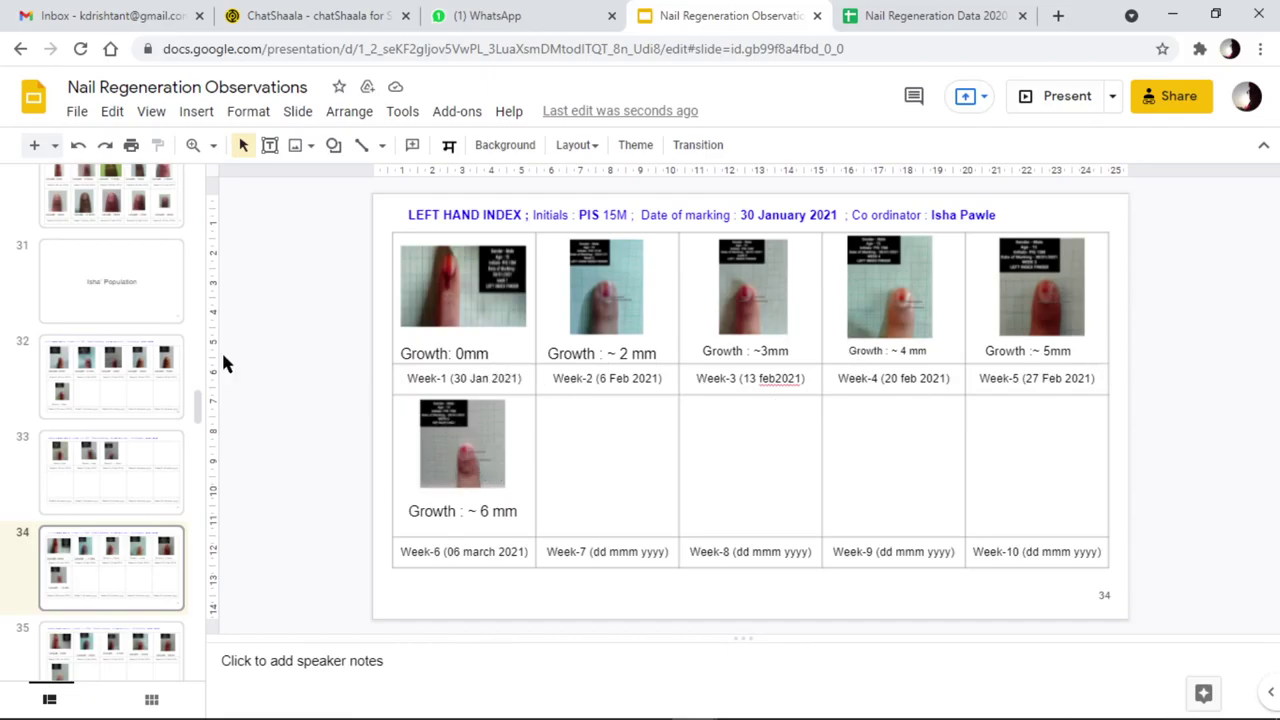
Bring up slide 28 via slide 29 in the filmstrip
{"action": "scroll", "coordinate": [117, 362], "scroll_direction": "up", "scroll_amount": 3}
{"action": "scroll", "coordinate": [117, 362], "scroll_direction": "up", "scroll_amount": 1}
{"action": "left_click", "coordinate": [123, 445]}
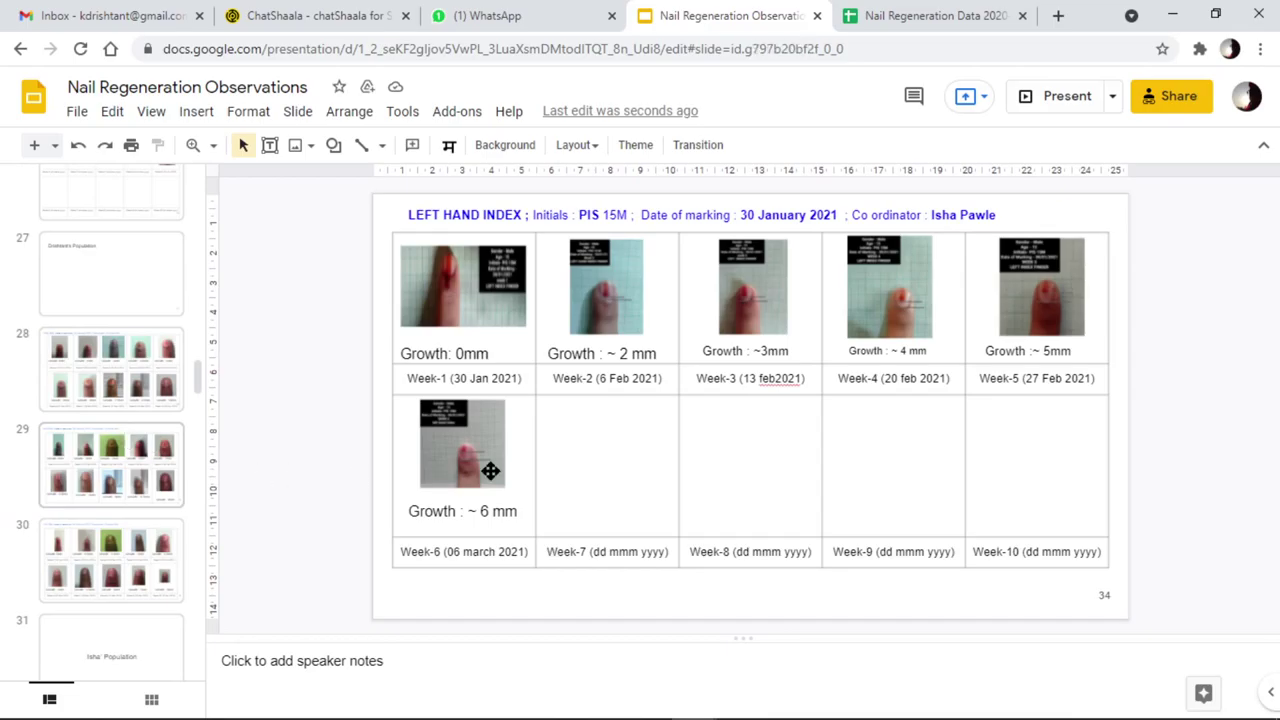
{"action": "left_click", "coordinate": [146, 374]}
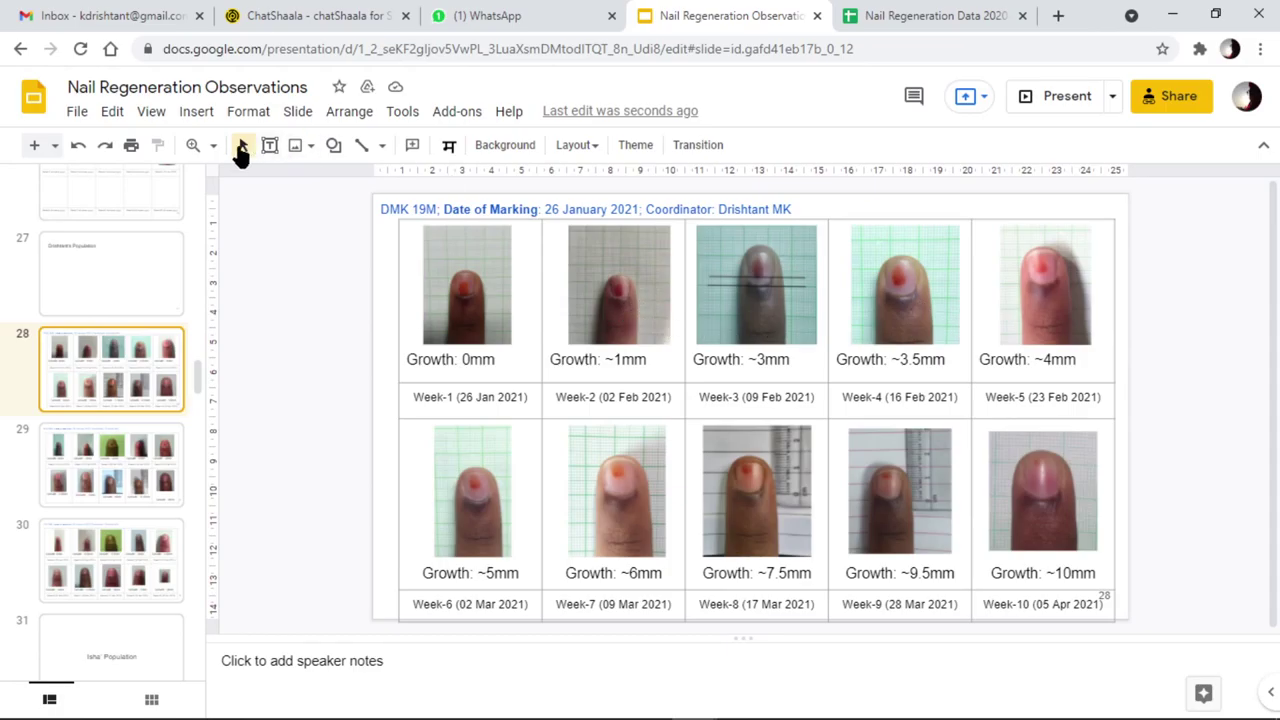
Zoom in on the Week-4 nail photo of slide 28
{"action": "left_click", "coordinate": [193, 145]}
{"action": "left_click", "coordinate": [917, 288]}
{"action": "left_click", "coordinate": [870, 272]}
{"action": "scroll", "coordinate": [838, 293], "scroll_direction": "up", "scroll_amount": 2}
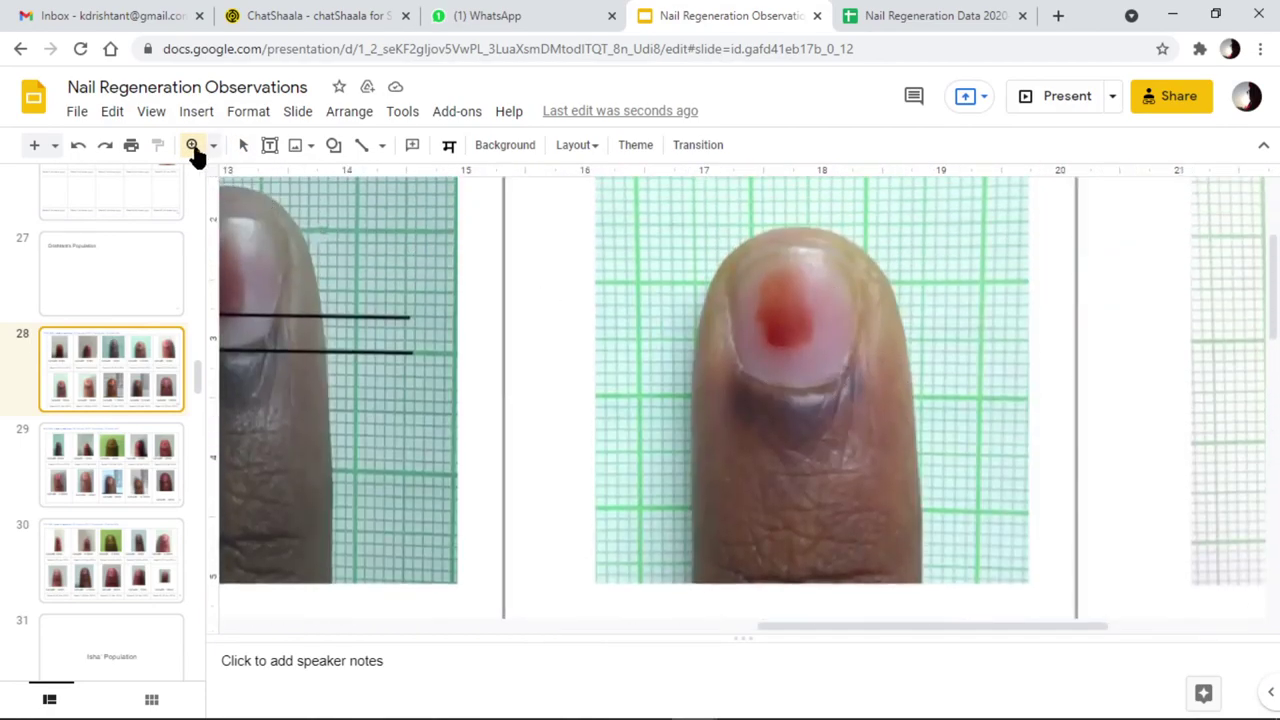
{"action": "left_click", "coordinate": [193, 147]}
{"action": "left_click", "coordinate": [363, 146]}
{"action": "left_click_drag", "start_coordinate": [787, 353], "coordinate": [787, 388]}
{"action": "left_click", "coordinate": [866, 420]}
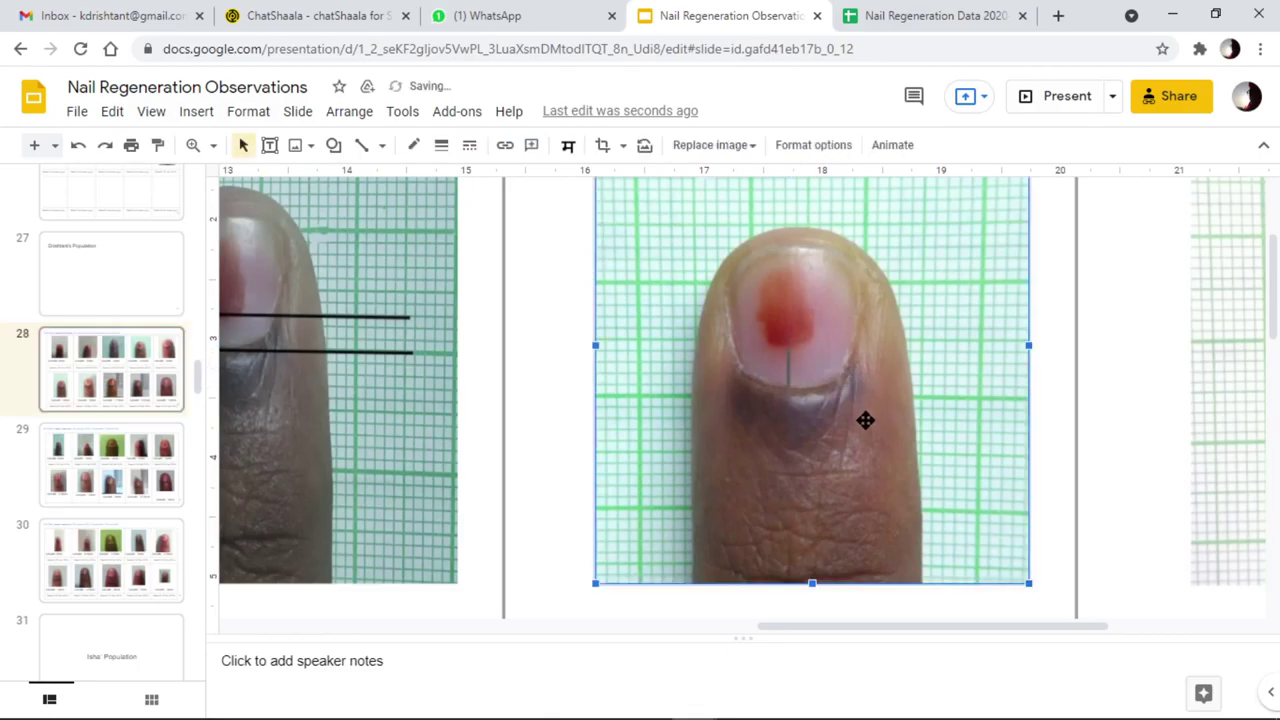
{"action": "left_click", "coordinate": [787, 371]}
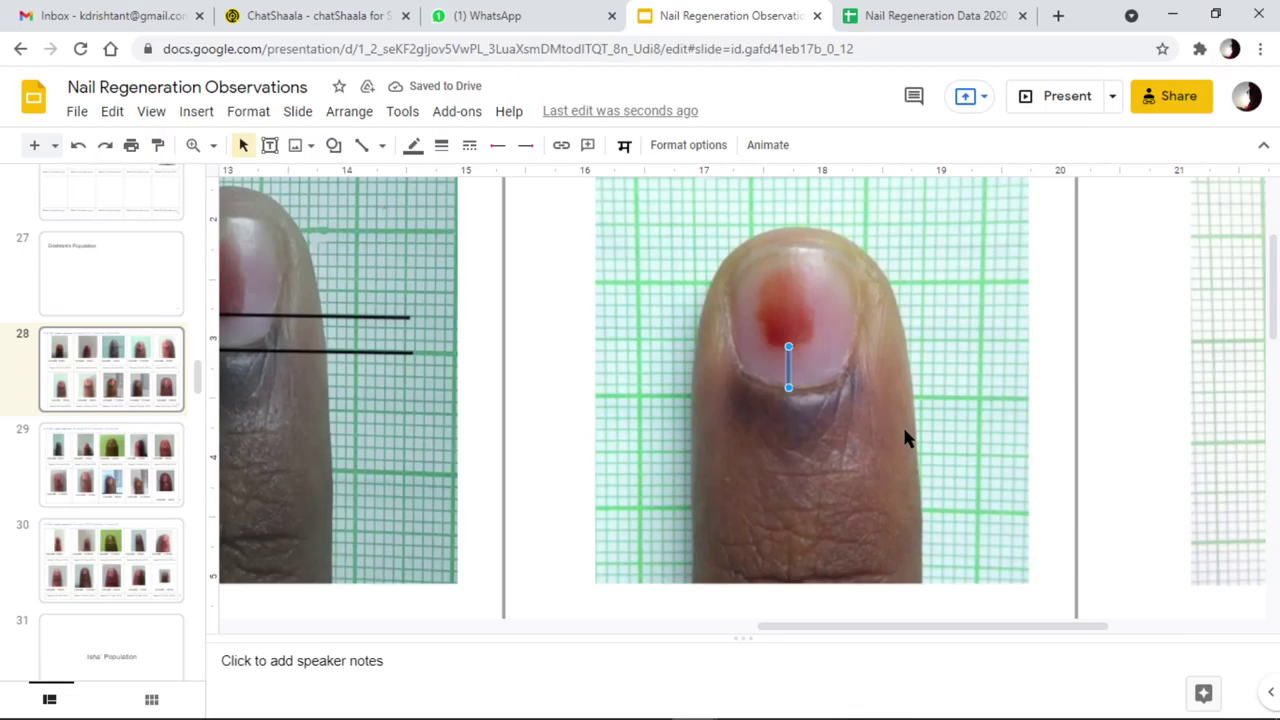
{"action": "key", "text": "Delete"}
{"action": "left_click", "coordinate": [208, 148]}
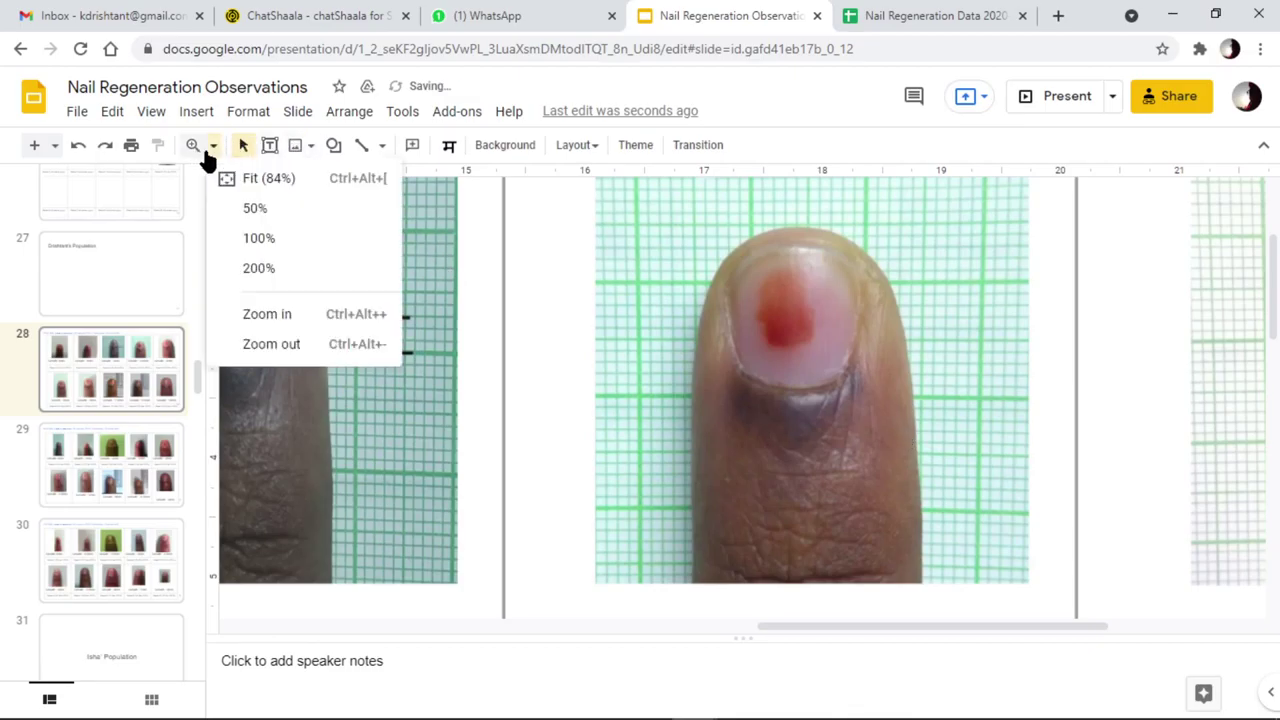
{"action": "left_click", "coordinate": [258, 182]}
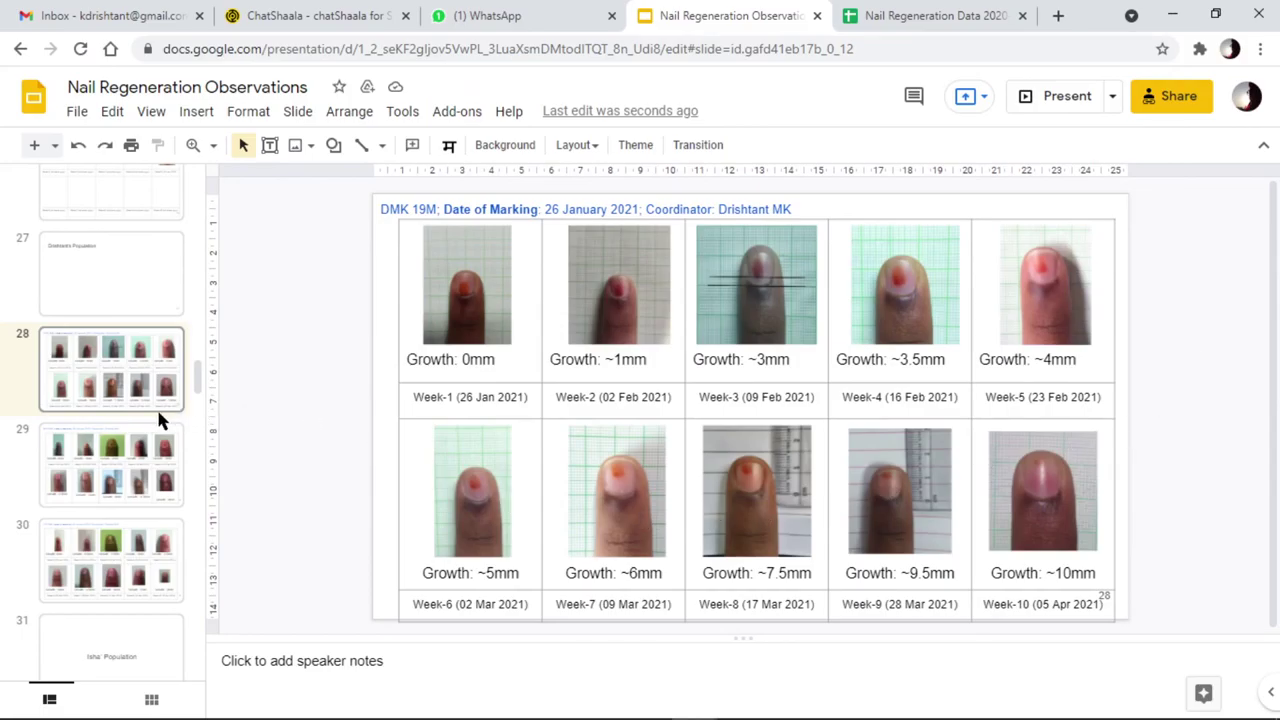
{"action": "scroll", "coordinate": [156, 406], "scroll_direction": "down", "scroll_amount": 6}
{"action": "scroll", "coordinate": [158, 418], "scroll_direction": "down", "scroll_amount": 10}
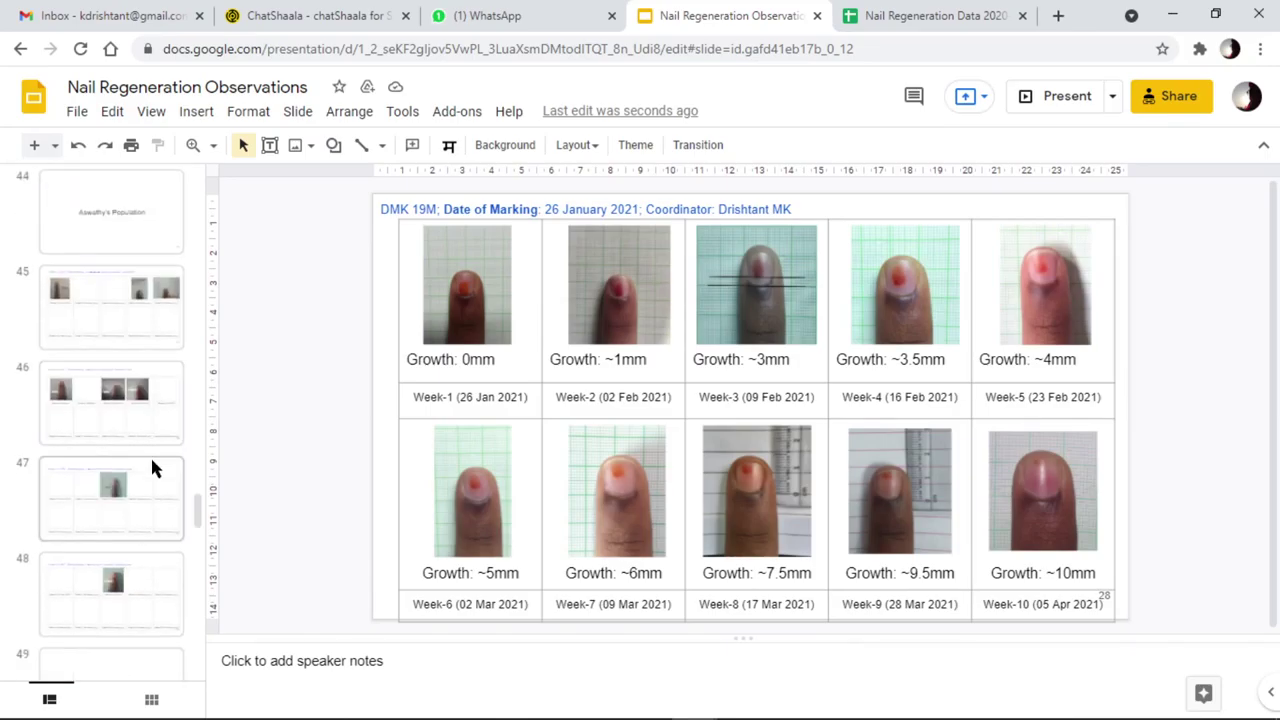
{"action": "scroll", "coordinate": [150, 460], "scroll_direction": "down", "scroll_amount": 6}
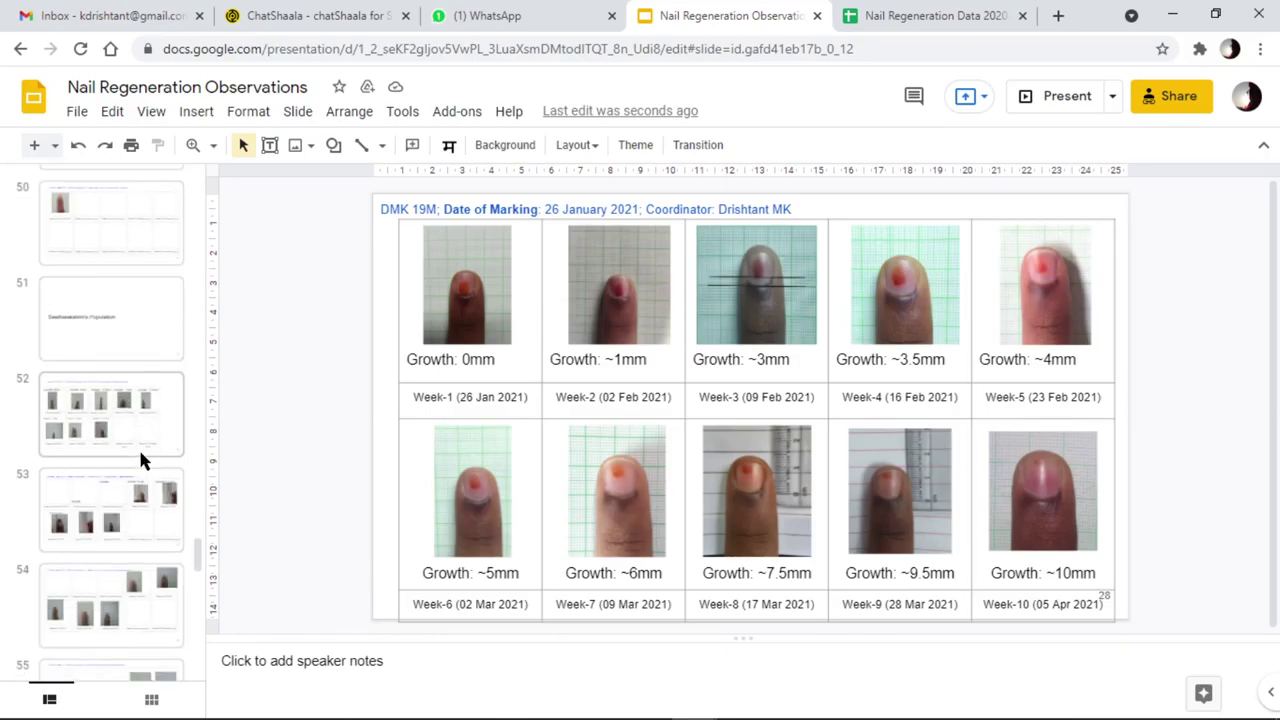